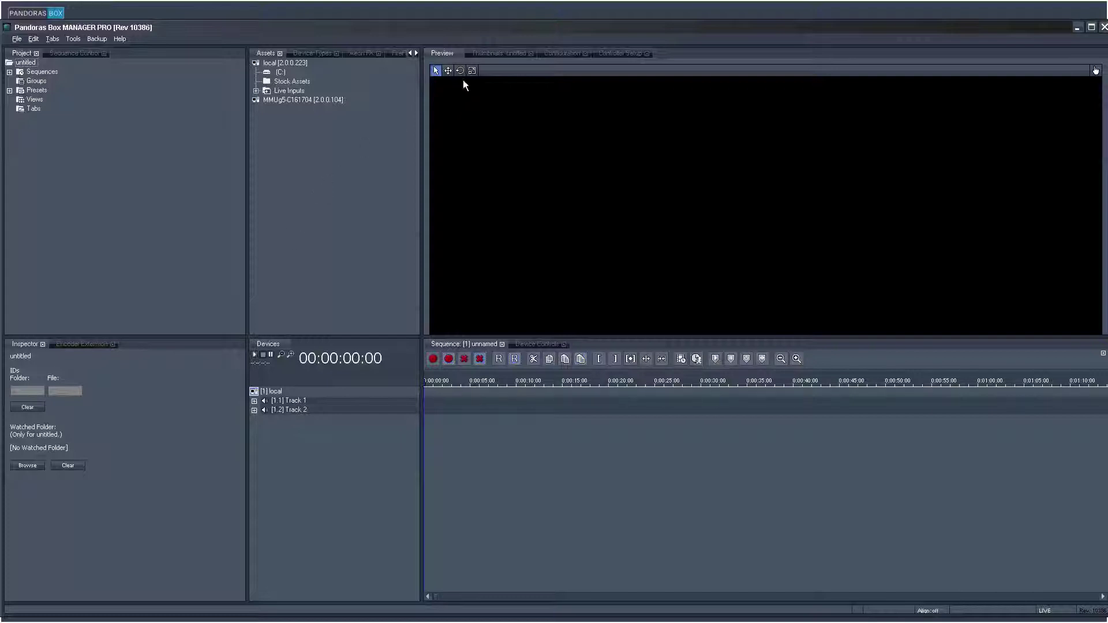
# - Visit Configuration and Controller Setup, then move Thumbnails into the Project pane and back beside Preview
pyautogui.click(500, 51)
pyautogui.click(566, 50)
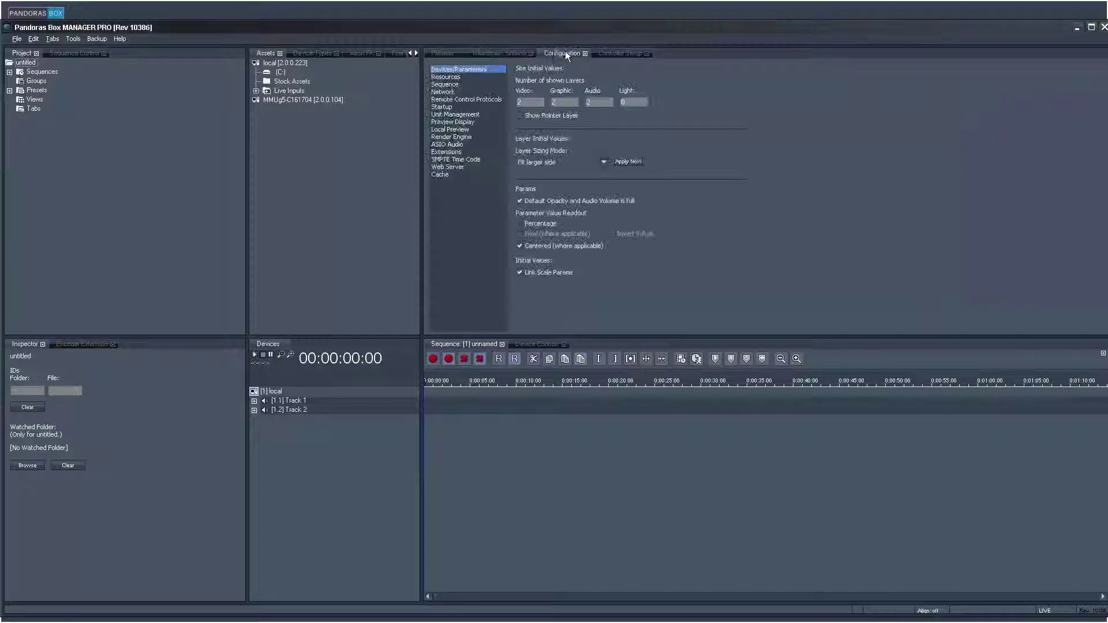
pyautogui.click(601, 53)
pyautogui.moveTo(501, 53); pyautogui.dragTo(221, 54)
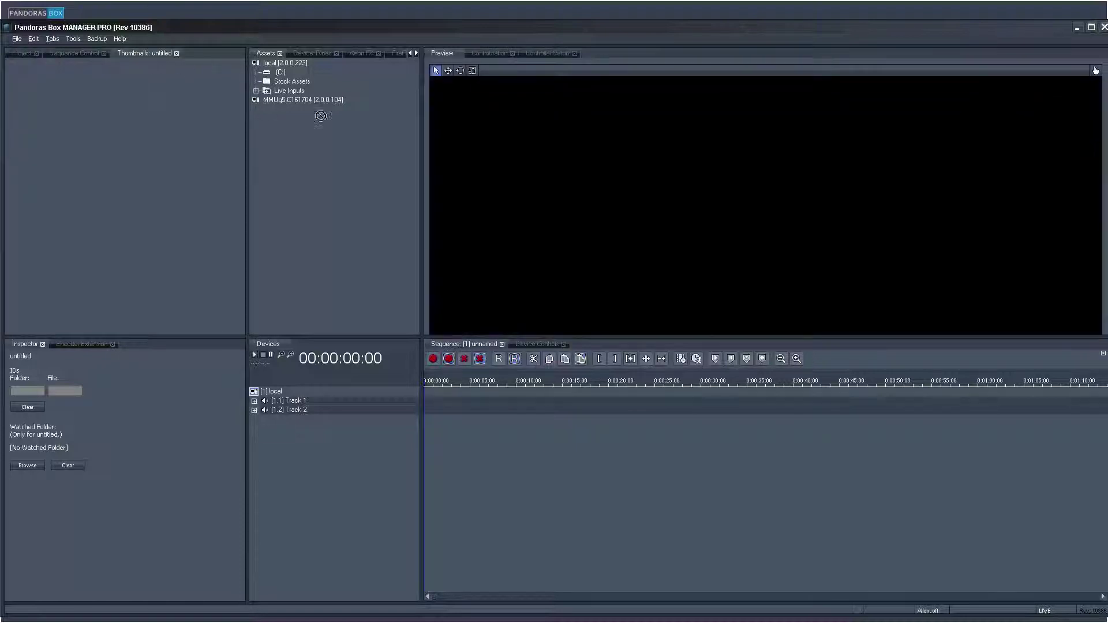
pyautogui.moveTo(616, 56); pyautogui.dragTo(616, 58)
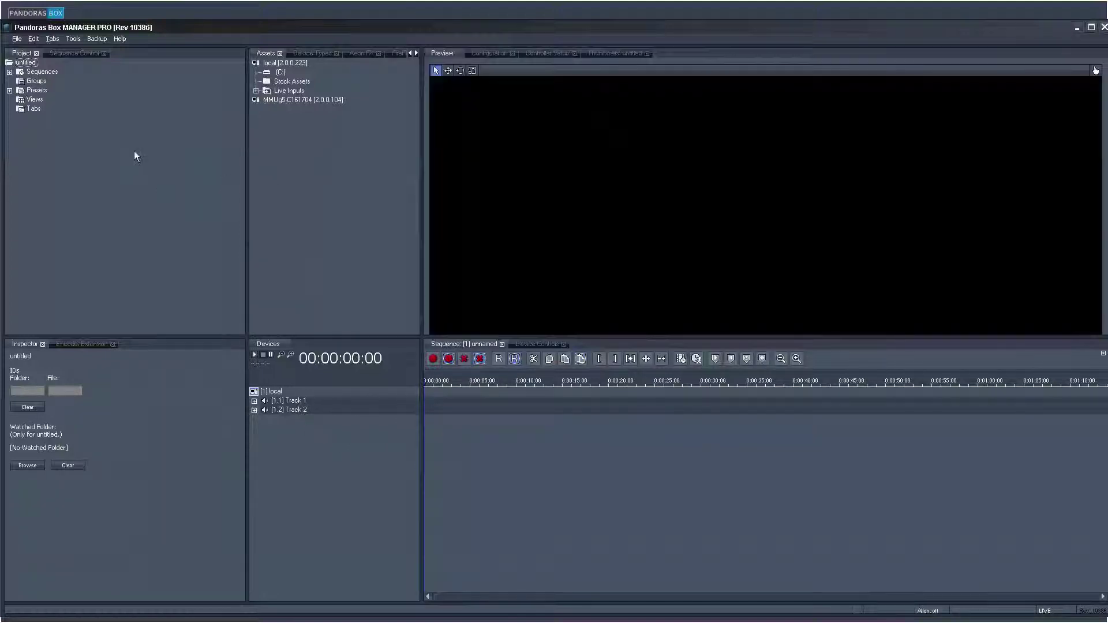
pyautogui.click(102, 54)
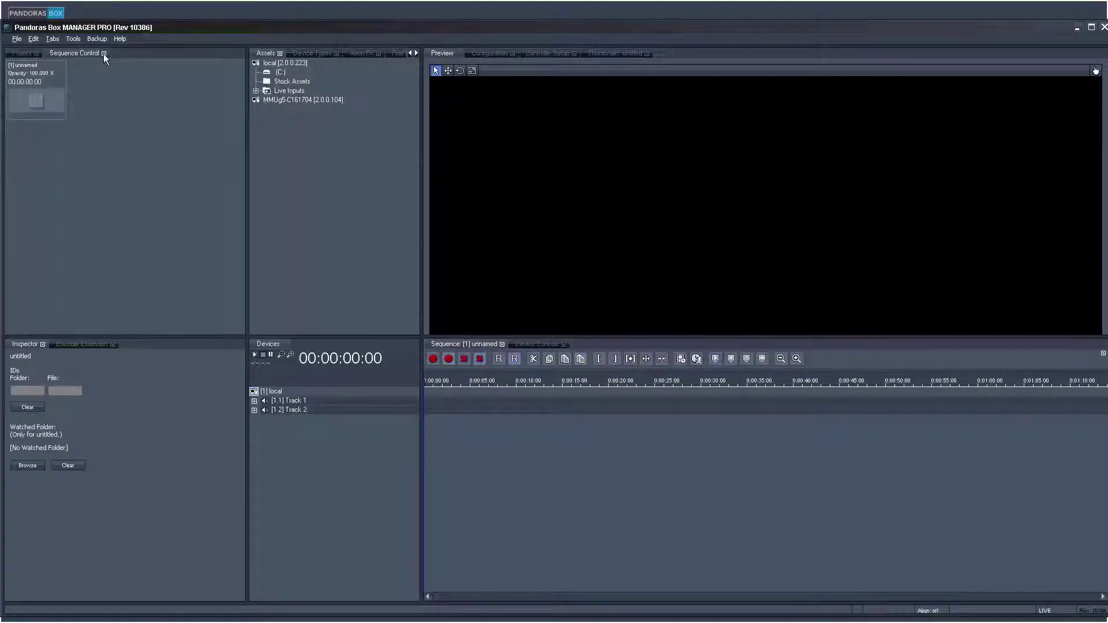
pyautogui.click(104, 53)
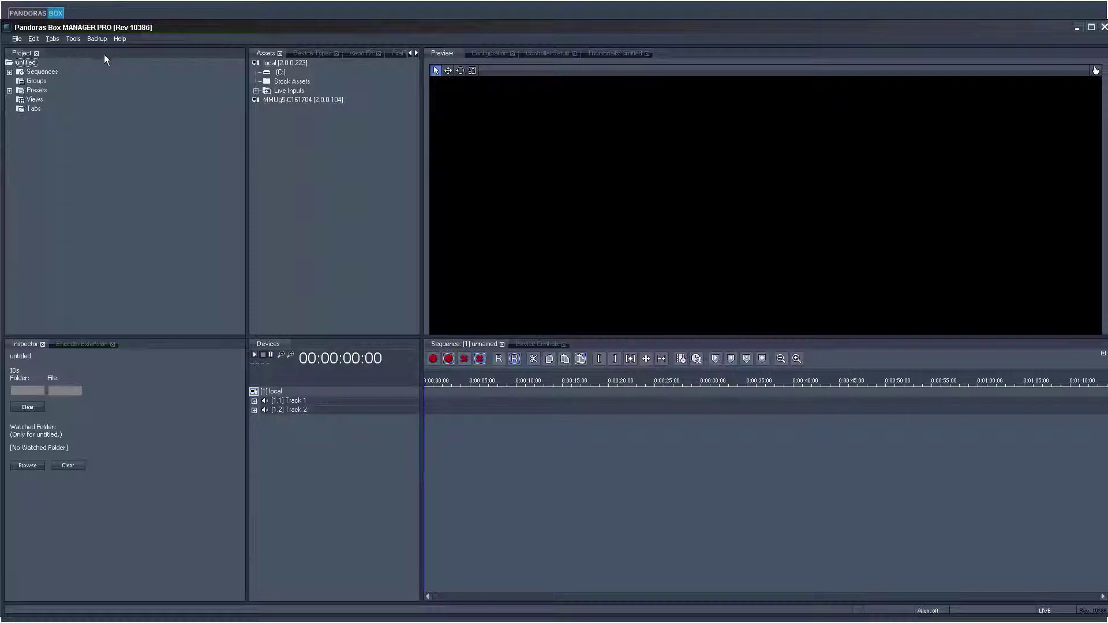
pyautogui.click(52, 39)
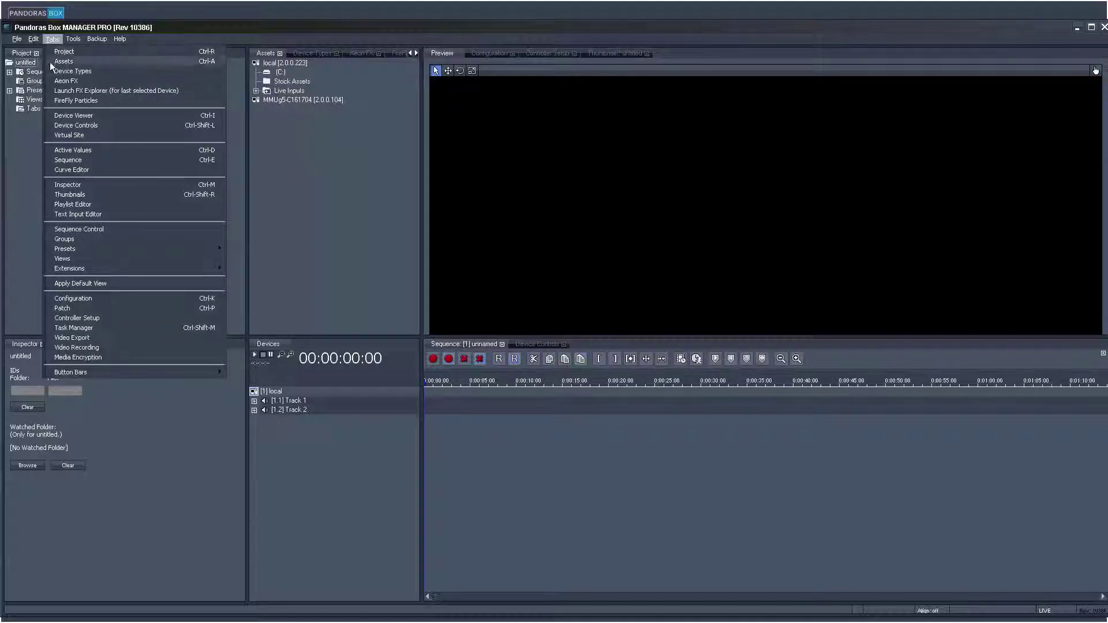
pyautogui.click(75, 229)
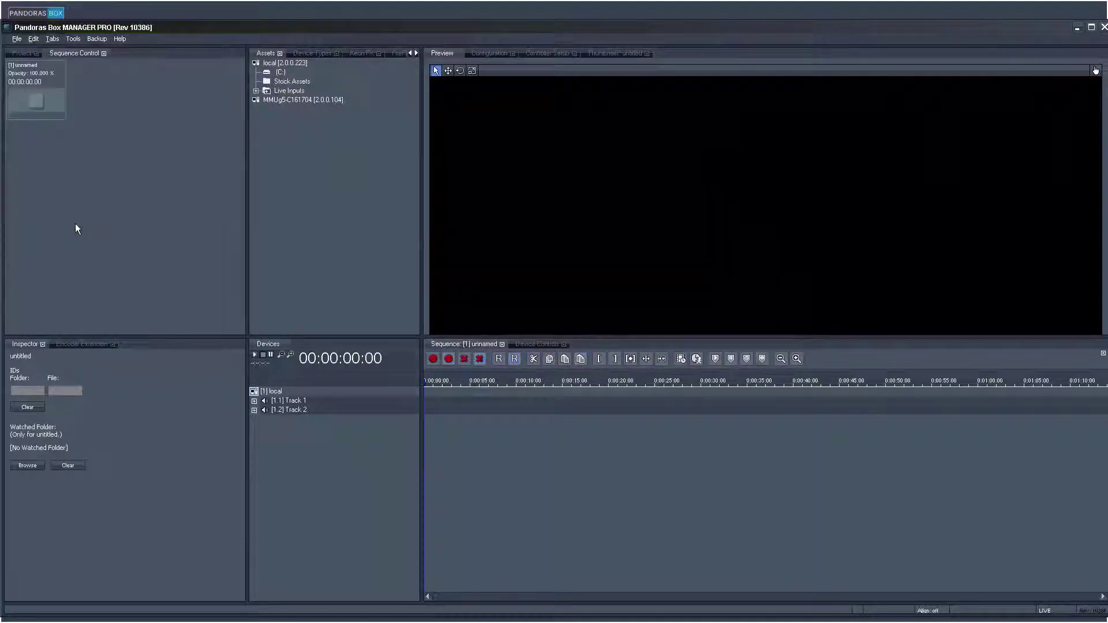
pyautogui.click(22, 54)
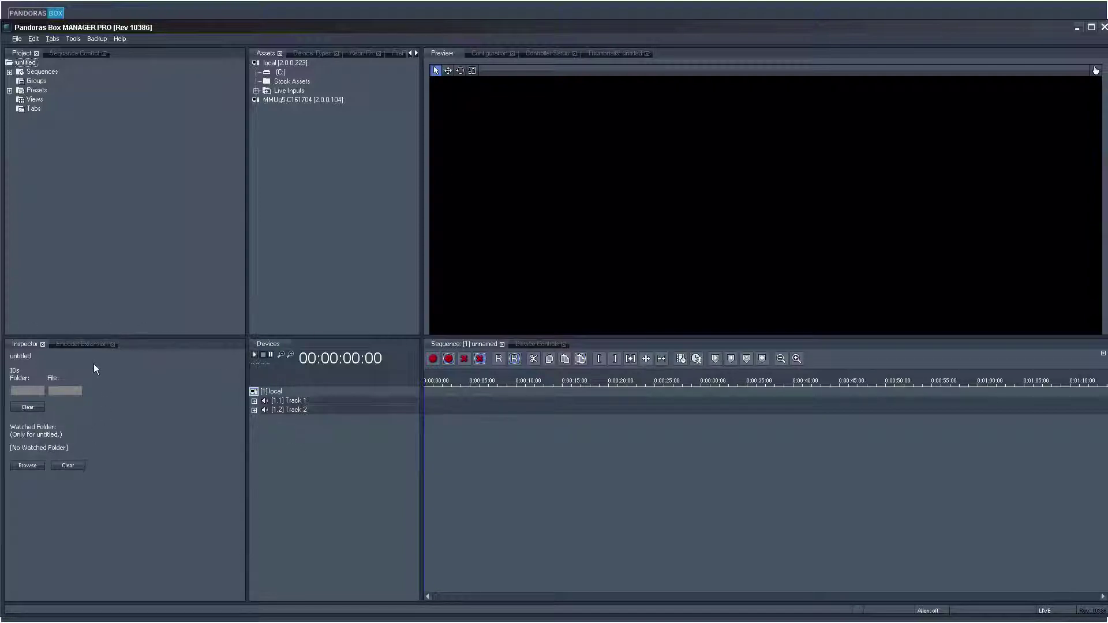
# - Inspect Track 1 and the unnamed sequence under Sequences in the project tree
pyautogui.click(285, 400)
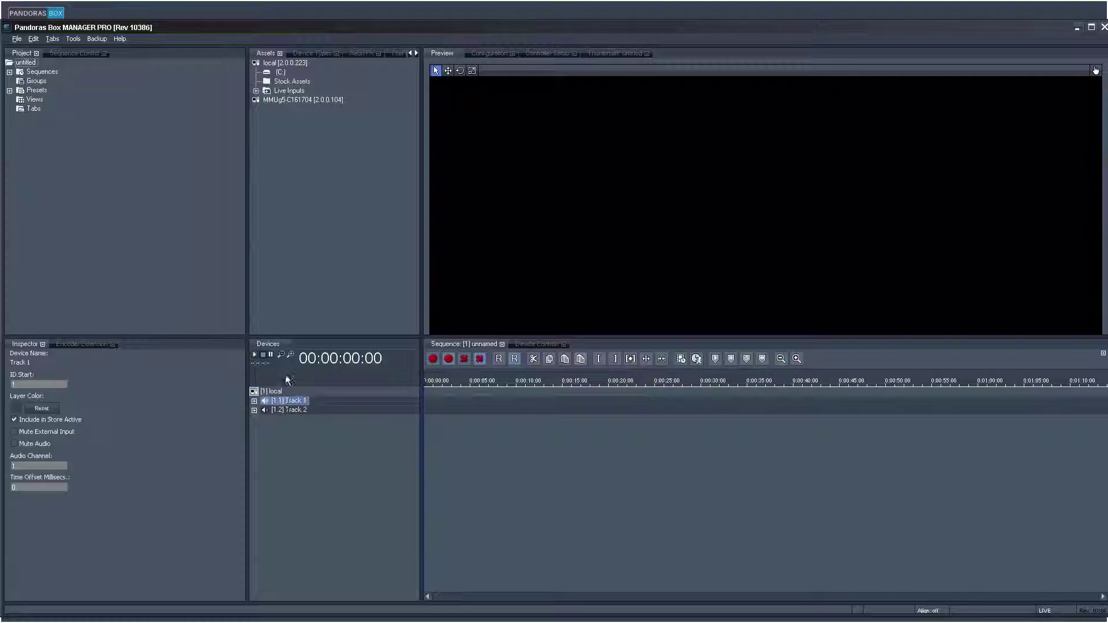
pyautogui.click(10, 72)
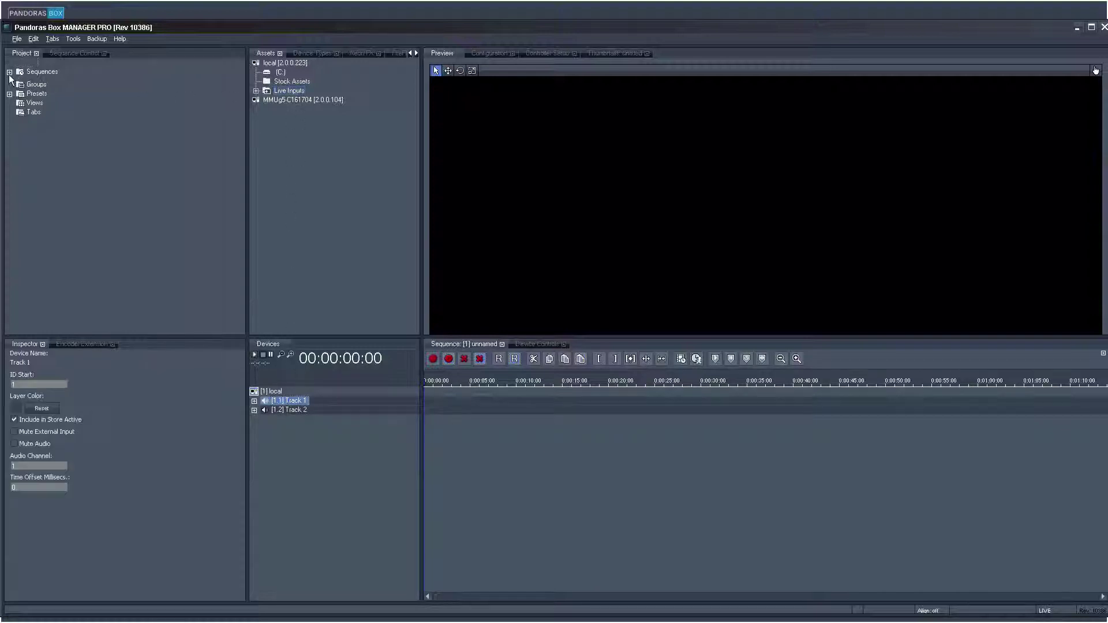
pyautogui.click(47, 82)
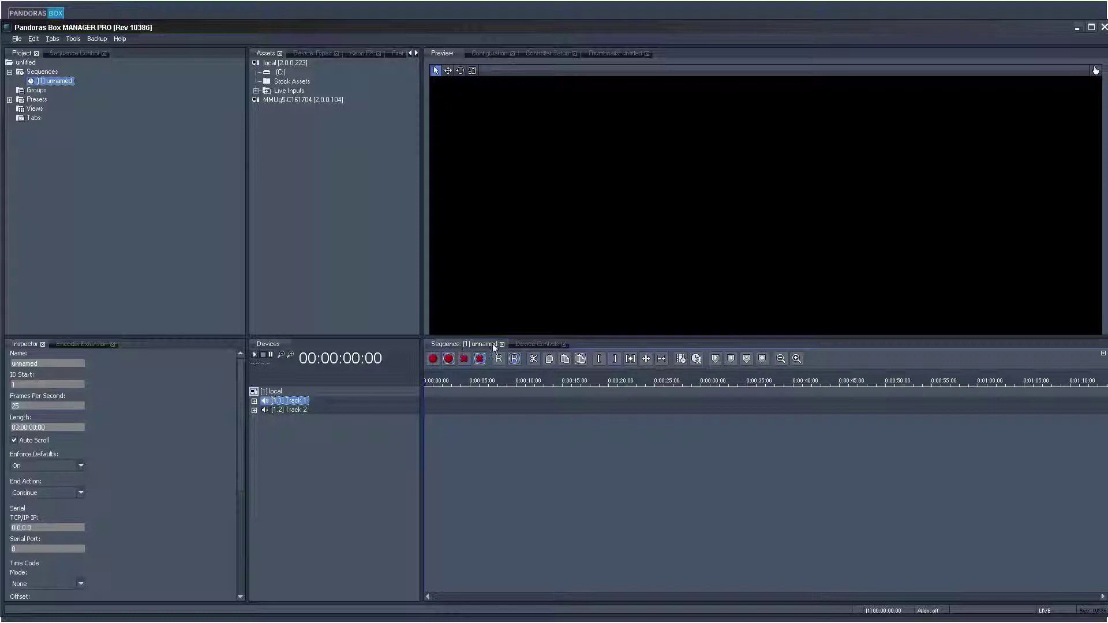
# - Replace the timeline with Device Controls showing local Track 2's Volume, Inpoint, Outpoint and Pan faders
pyautogui.click(536, 343)
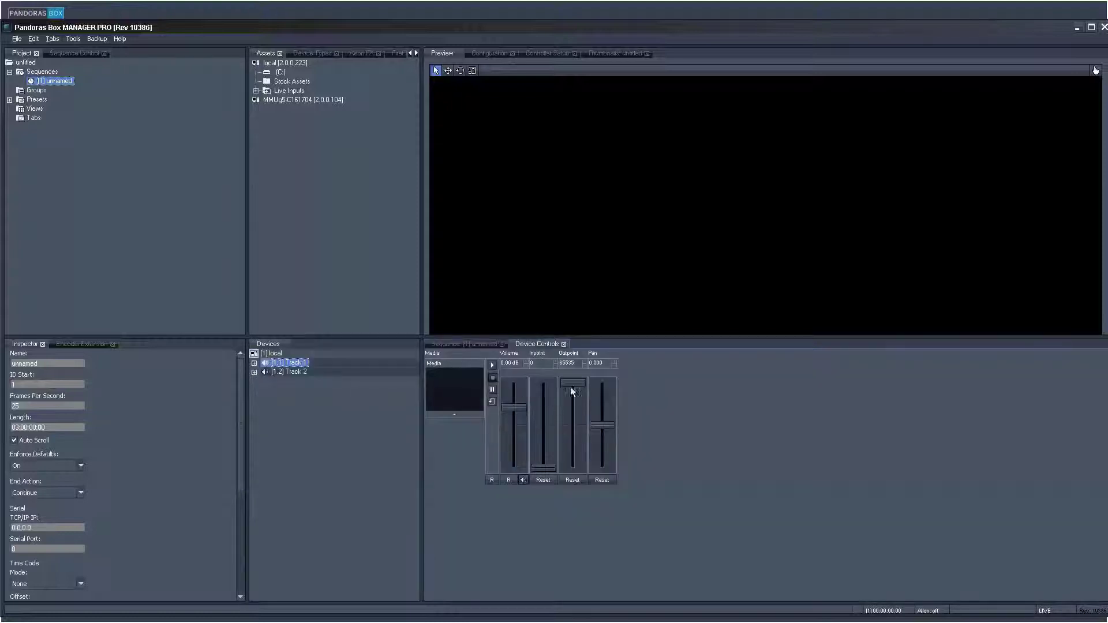
pyautogui.click(295, 372)
pyautogui.click(254, 362)
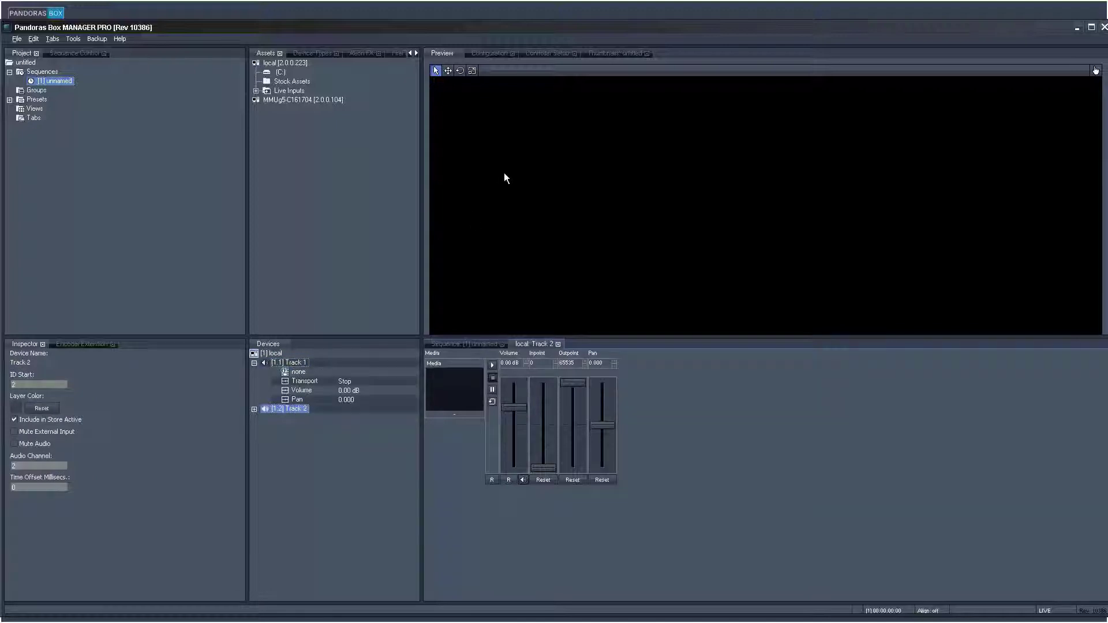
pyautogui.doubleClick(272, 353)
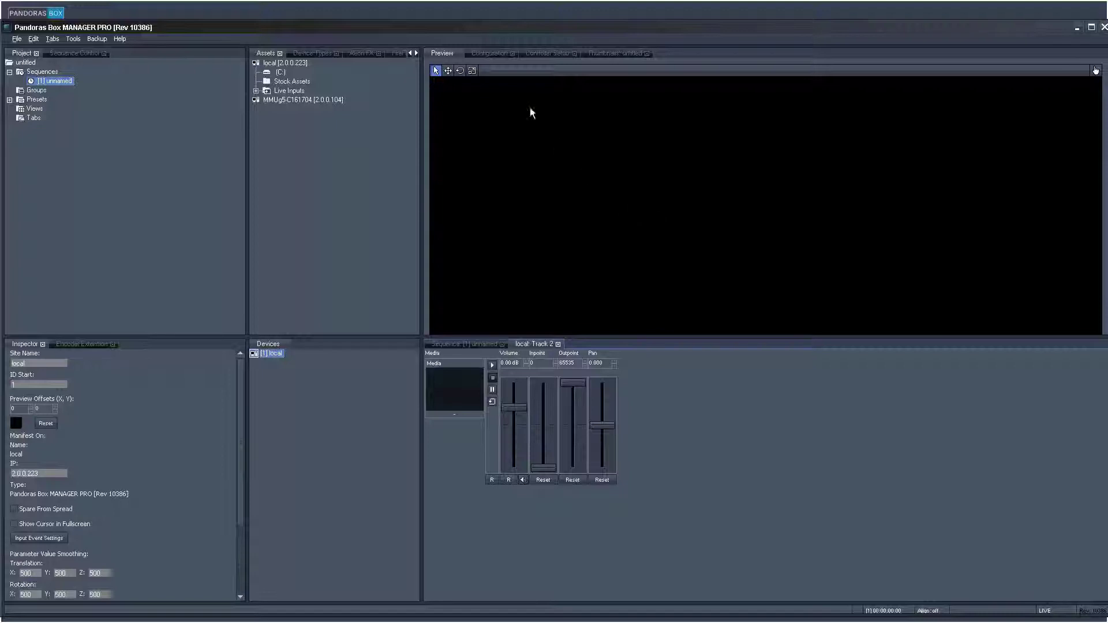
# - View the ASIO Audio and Remote Control Protocols pages in Configuration
pyautogui.click(482, 53)
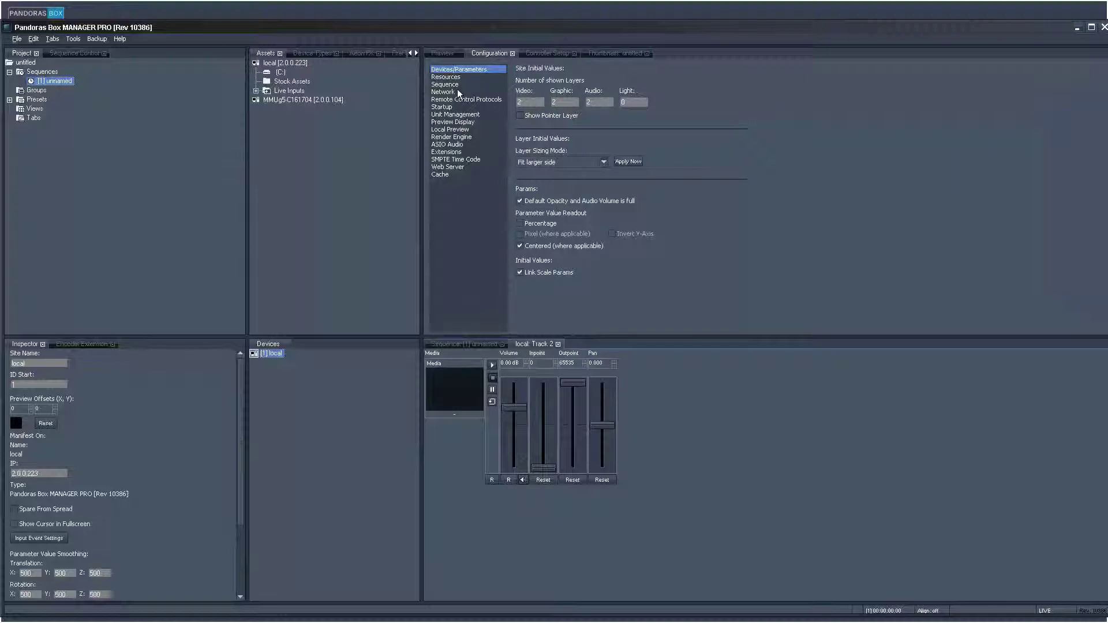
pyautogui.click(449, 144)
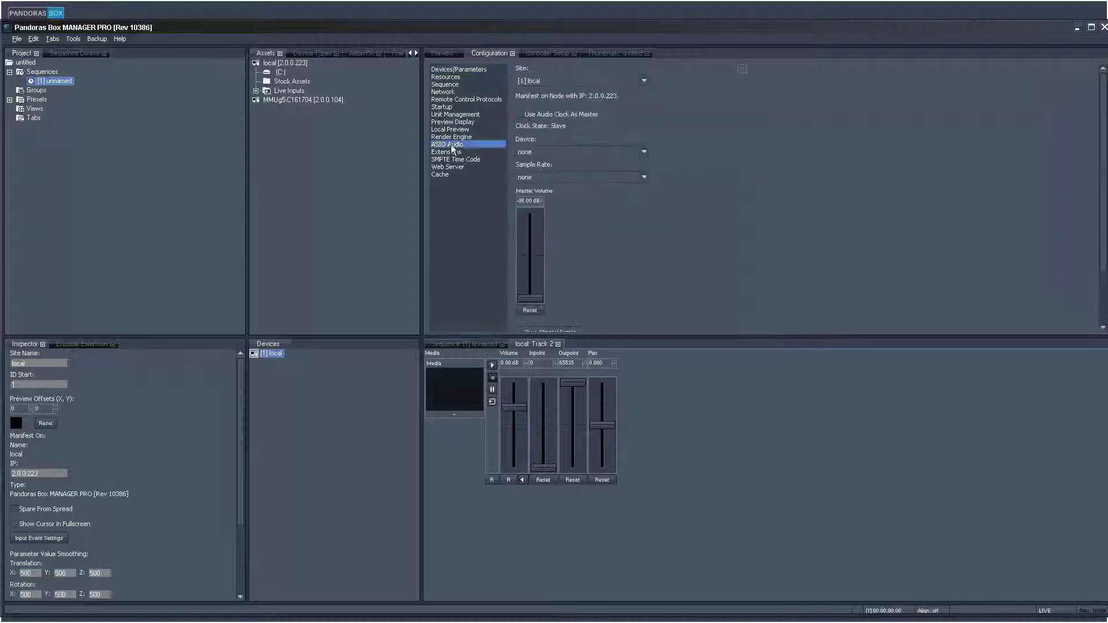
pyautogui.click(454, 100)
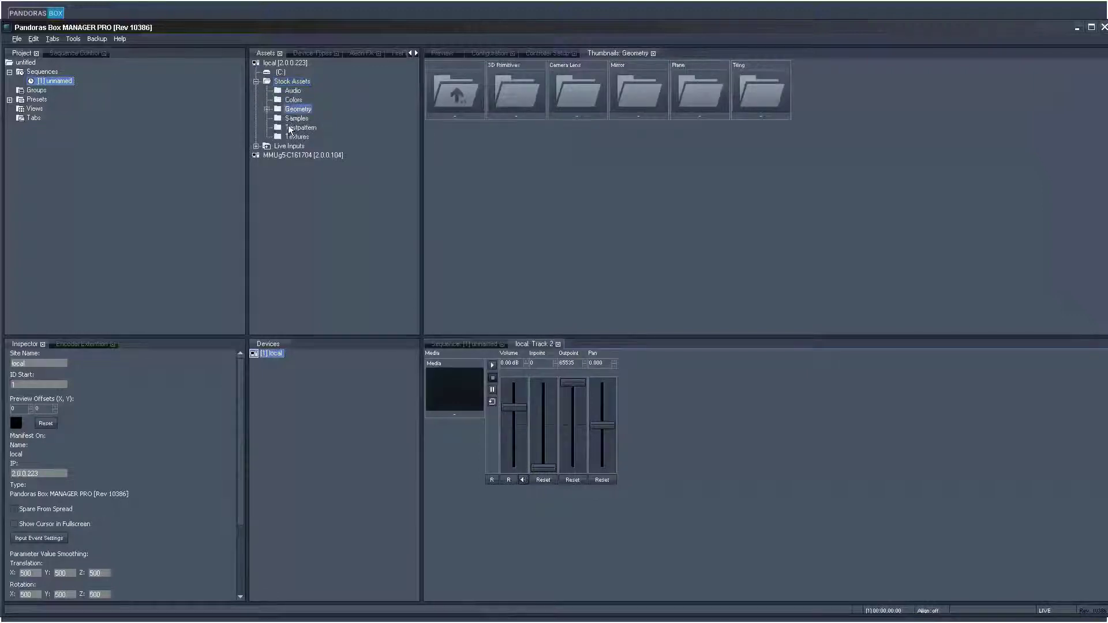
# - Browse the Geometry and 3D Primitives stock assets, then collapse Stock Assets
pyautogui.click(292, 110)
pyautogui.click(290, 120)
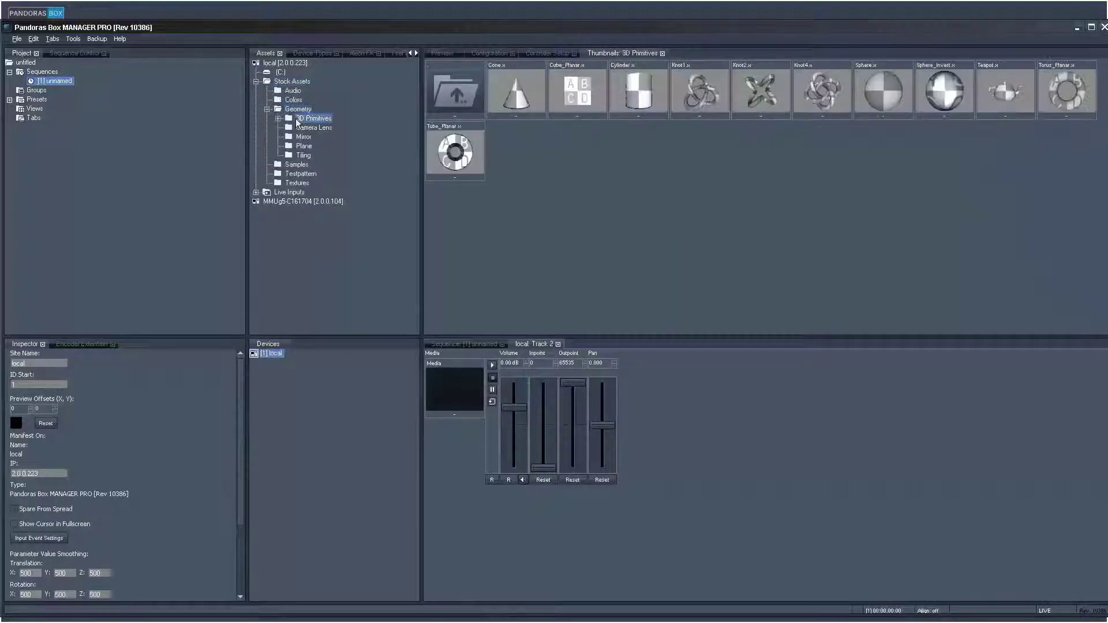
pyautogui.click(256, 81)
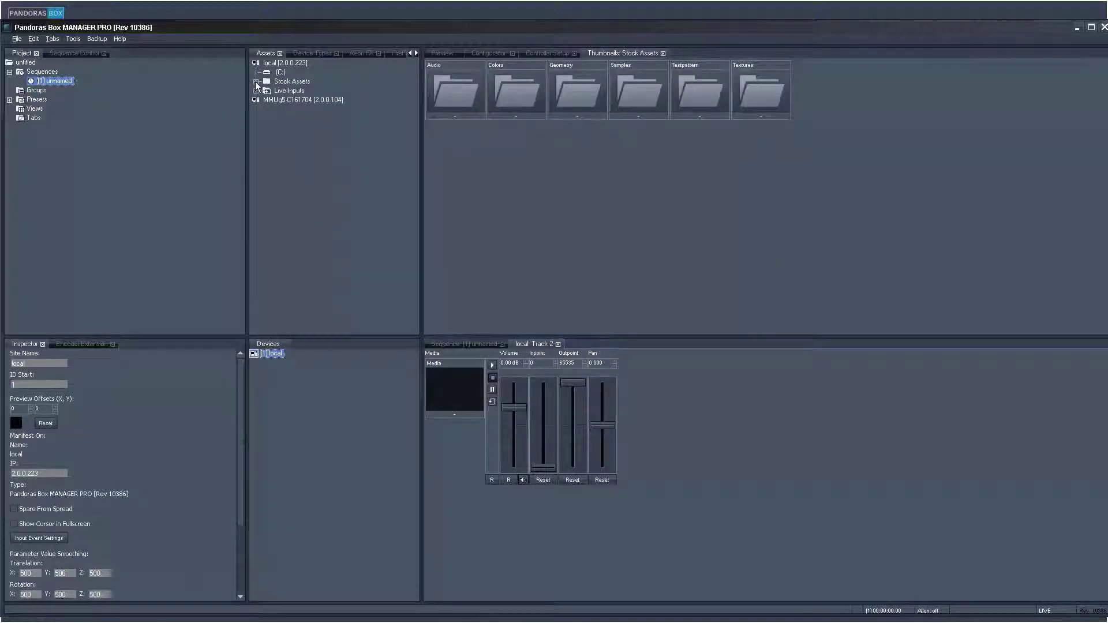
# - Browse the Audio and Testpattern stock folders, then return to the Configuration settings
pyautogui.click(269, 81)
pyautogui.click(256, 81)
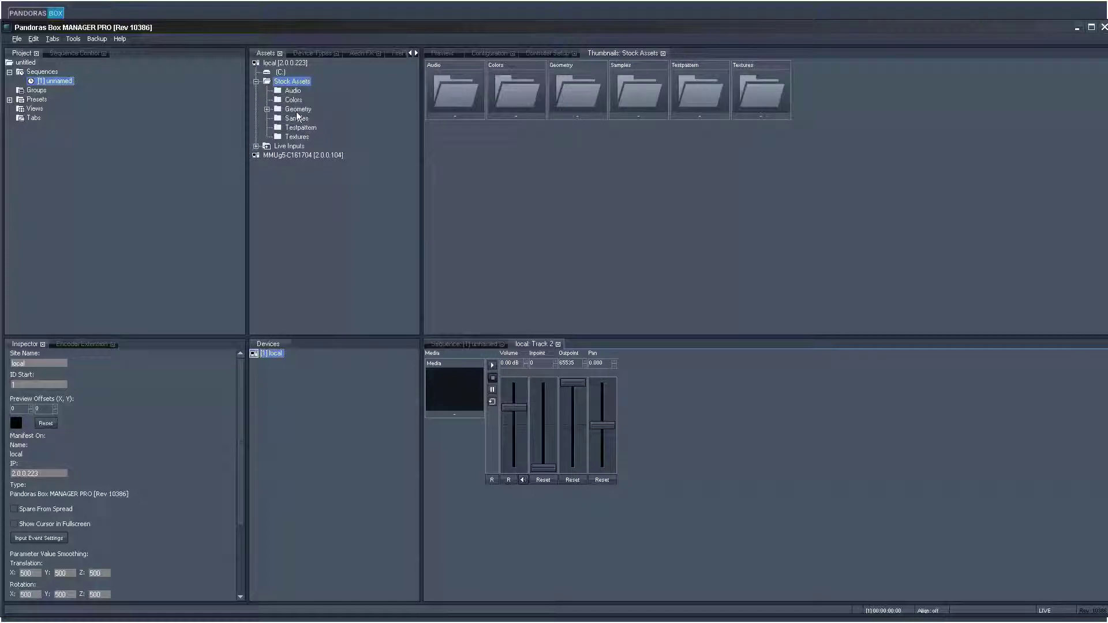
pyautogui.click(292, 90)
pyautogui.click(267, 90)
pyautogui.click(279, 140)
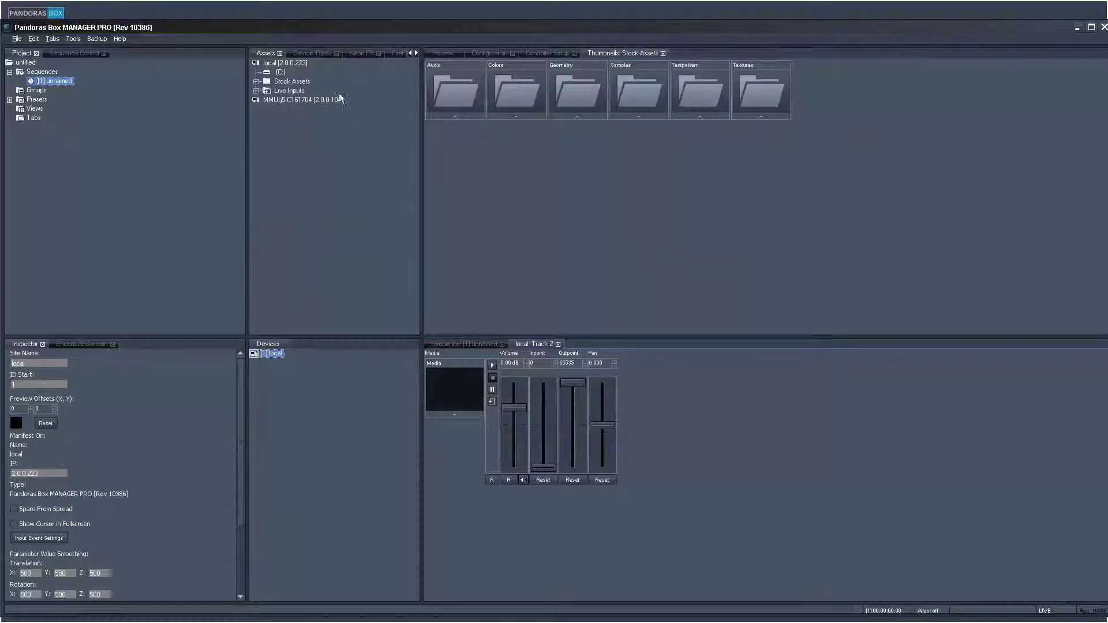
pyautogui.click(489, 53)
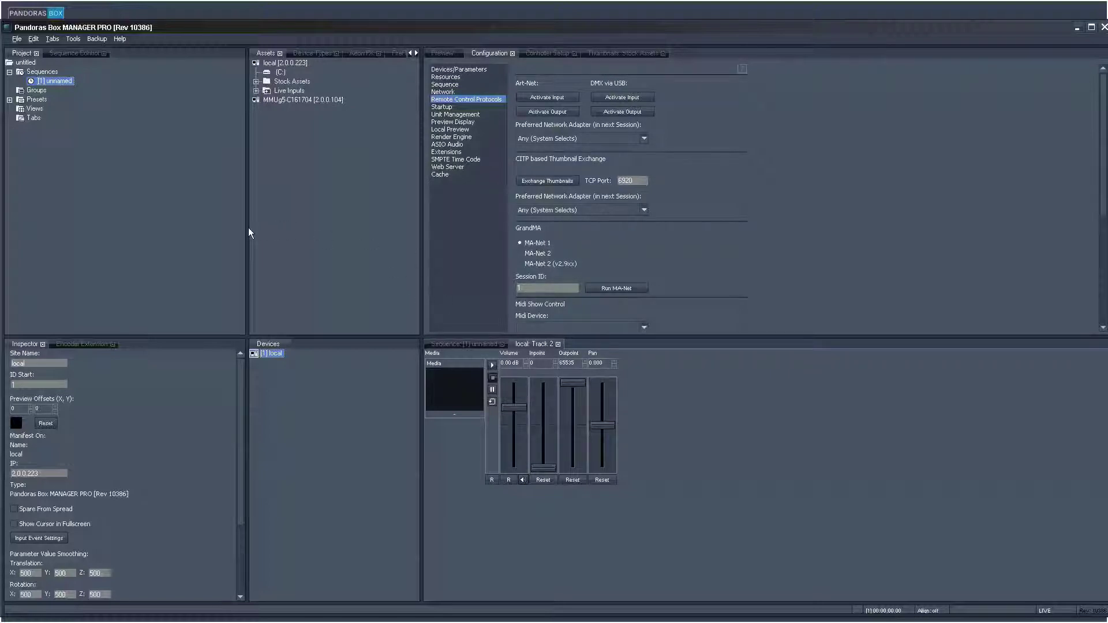
# - Widen the Assets pane on both sides and make the upper panes taller
pyautogui.moveTo(248, 229); pyautogui.dragTo(184, 228)
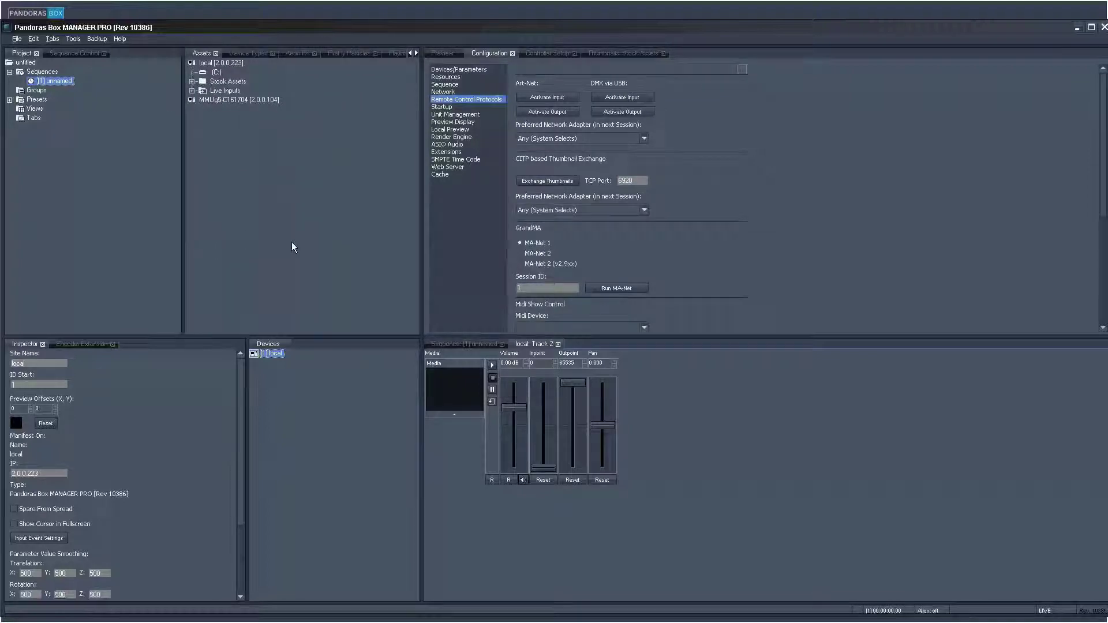
pyautogui.moveTo(424, 230); pyautogui.dragTo(508, 231)
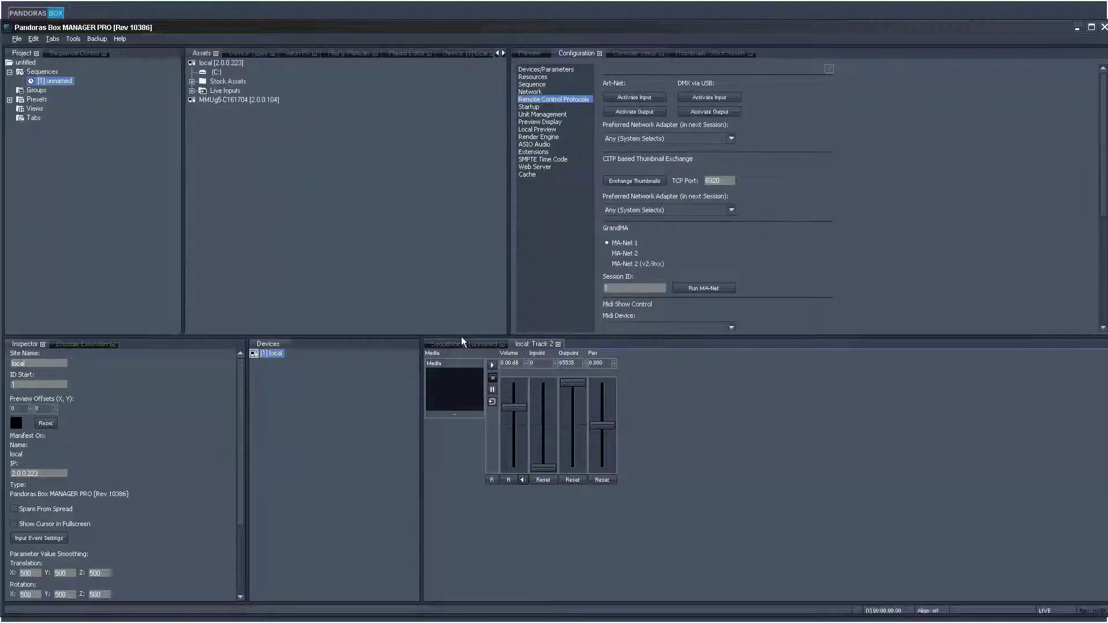
pyautogui.moveTo(462, 337); pyautogui.dragTo(482, 411)
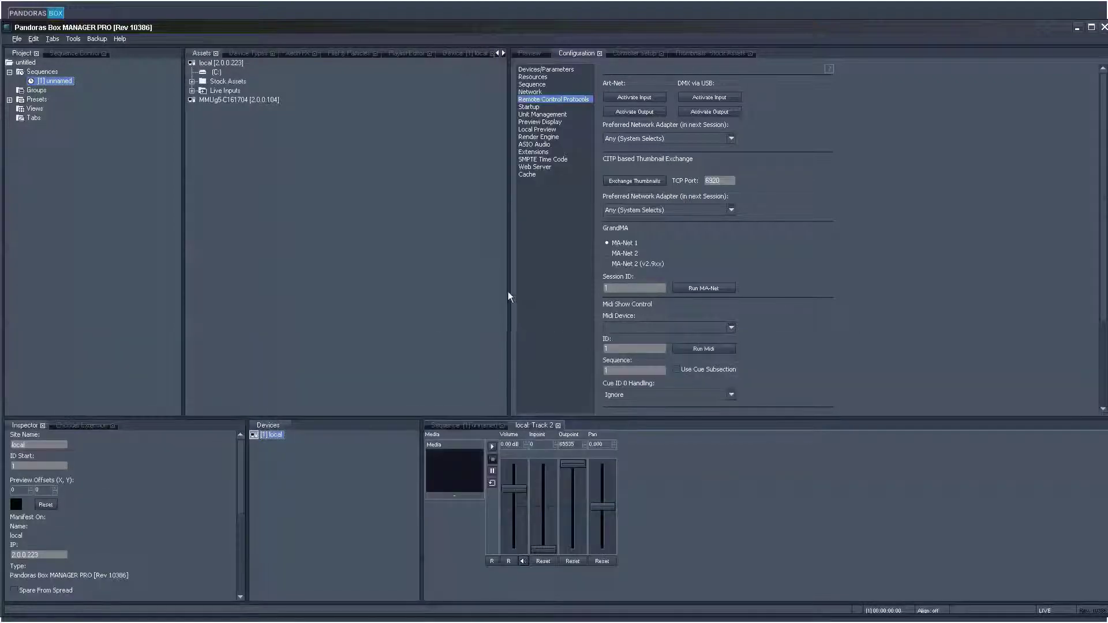
pyautogui.moveTo(508, 283); pyautogui.dragTo(583, 283)
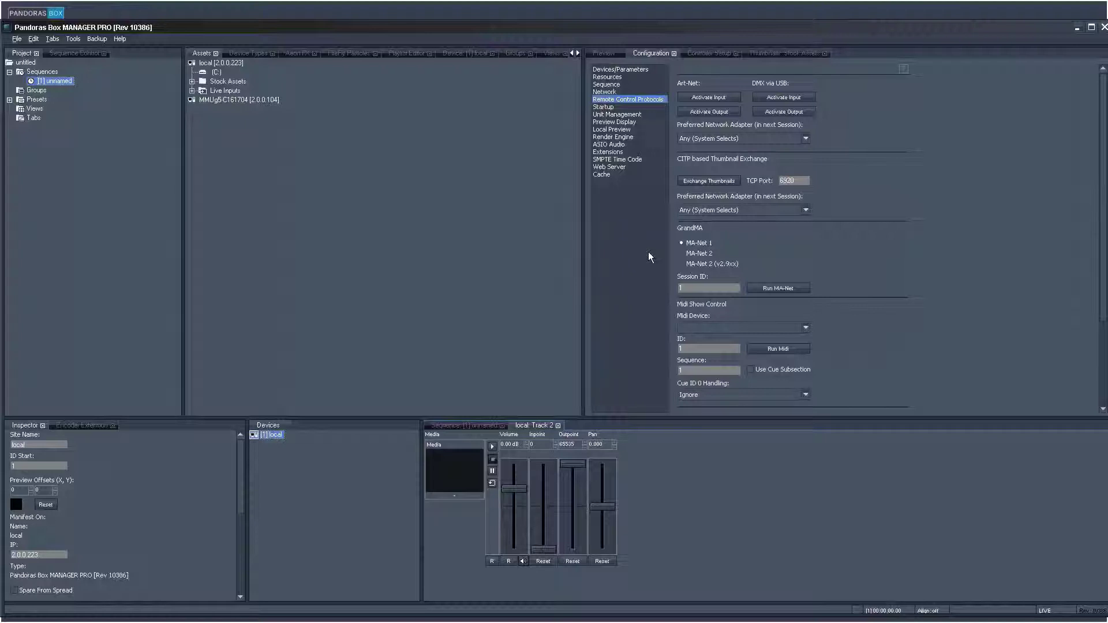
# - Create a new saved view named 'show' under Views and return to the Preview tab
pyautogui.rightClick(38, 108)
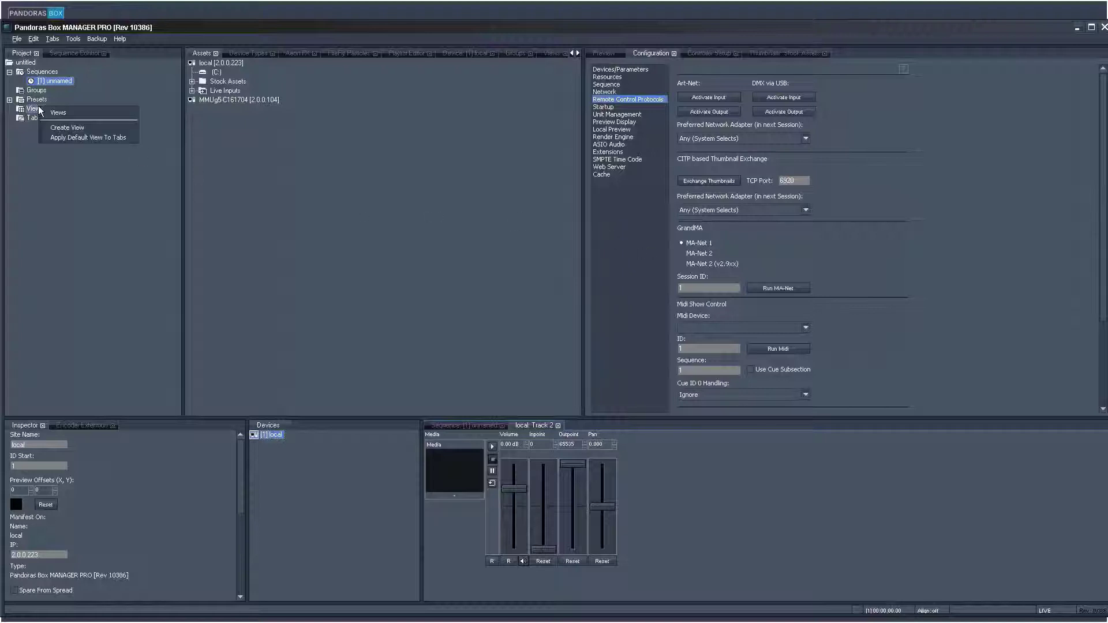
pyautogui.click(68, 127)
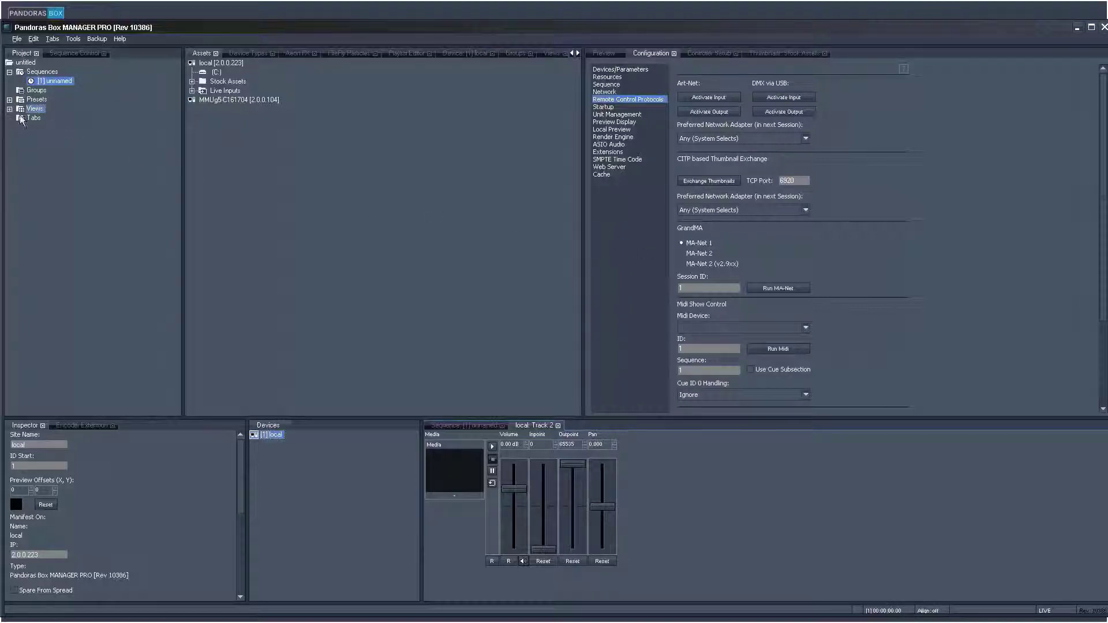
pyautogui.click(10, 109)
pyautogui.click(52, 118)
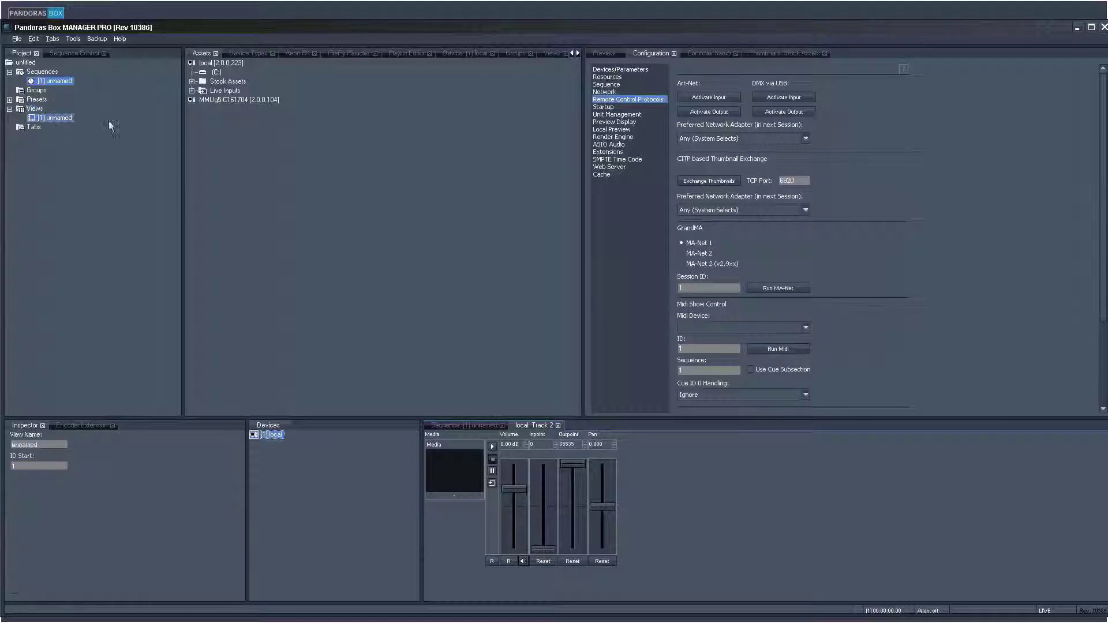
pyautogui.write('show')
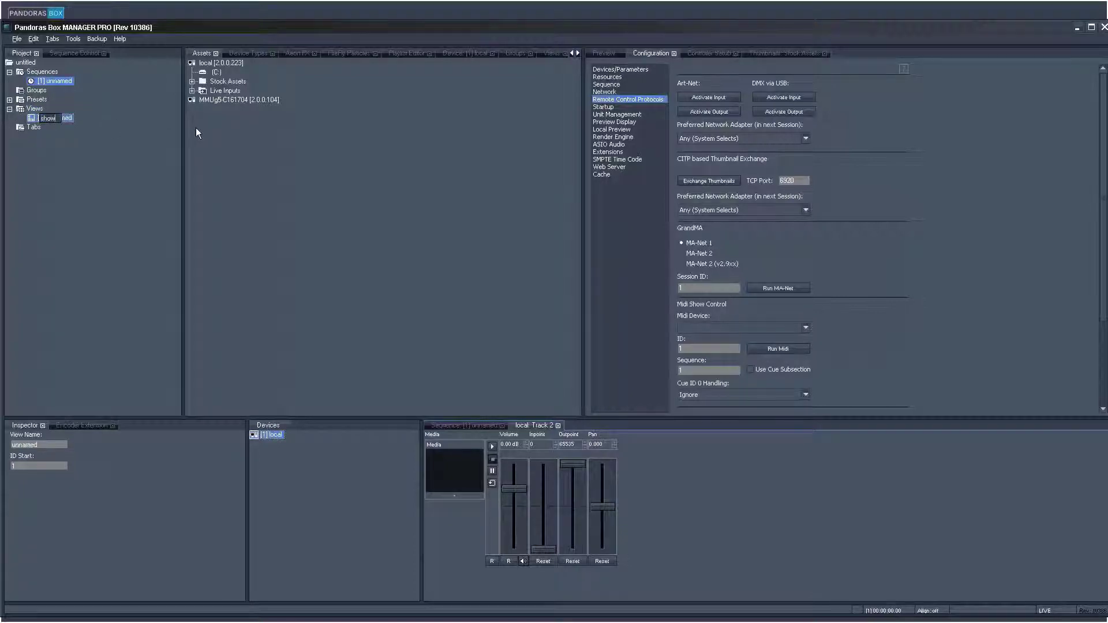
pyautogui.press('Return')
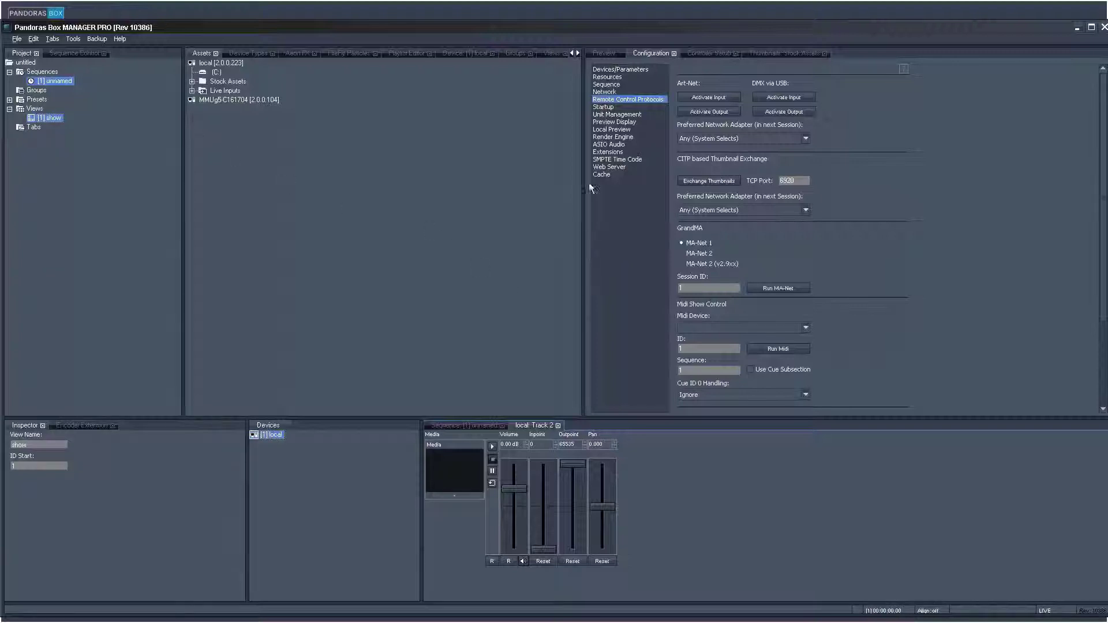
pyautogui.click(594, 56)
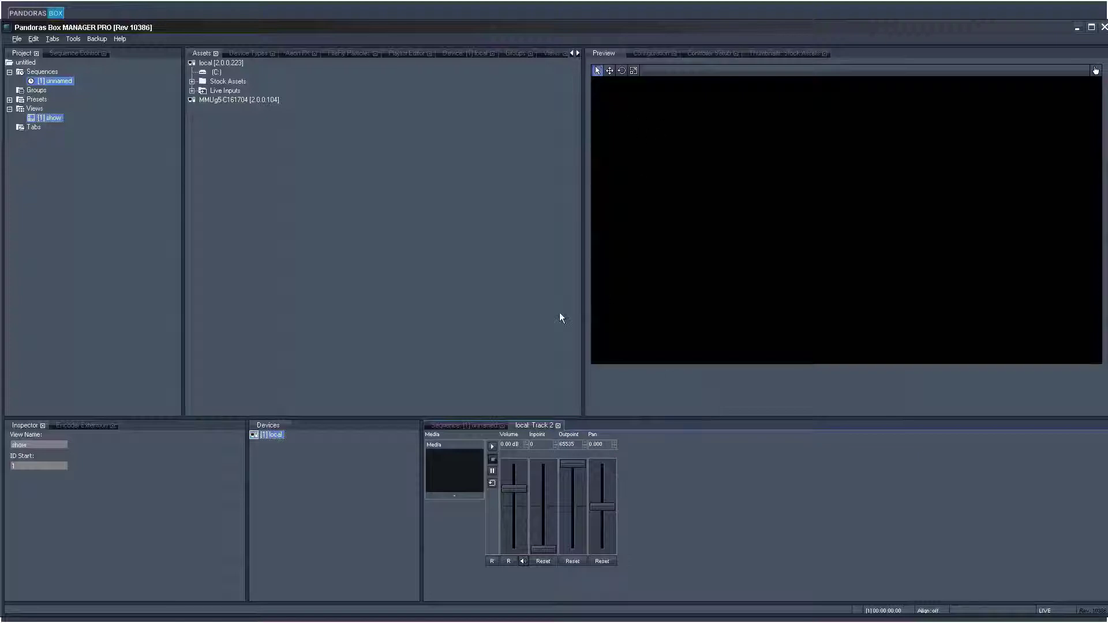
# - Add the MMUg5-C161704 server to Devices and turn on preview for its Layer 1
pyautogui.moveTo(254, 99); pyautogui.dragTo(327, 394)
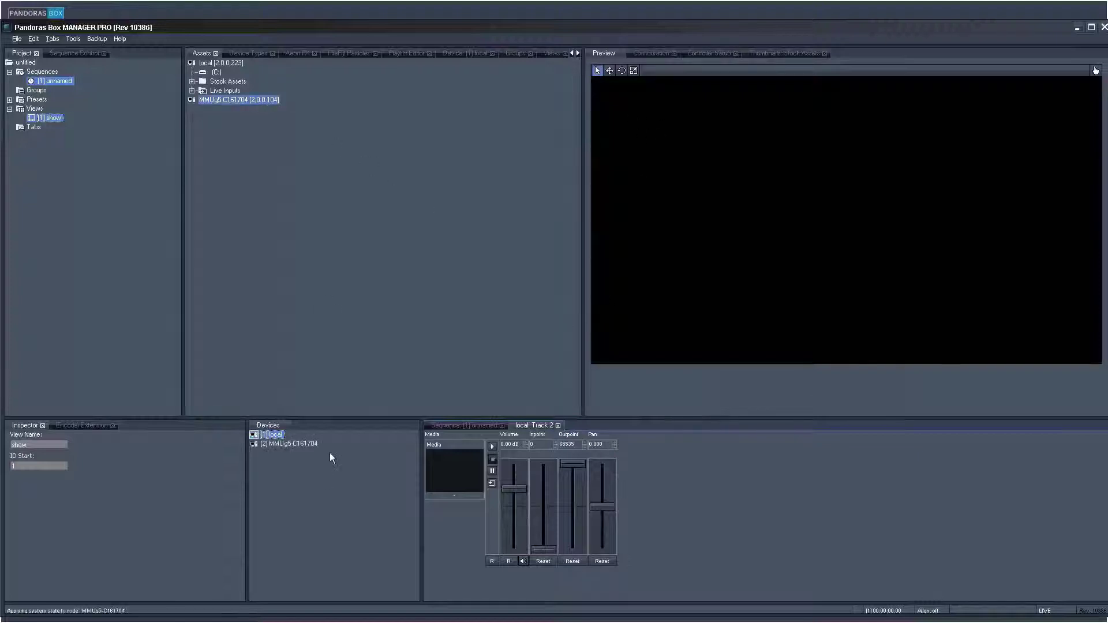
pyautogui.doubleClick(286, 445)
pyautogui.click(295, 455)
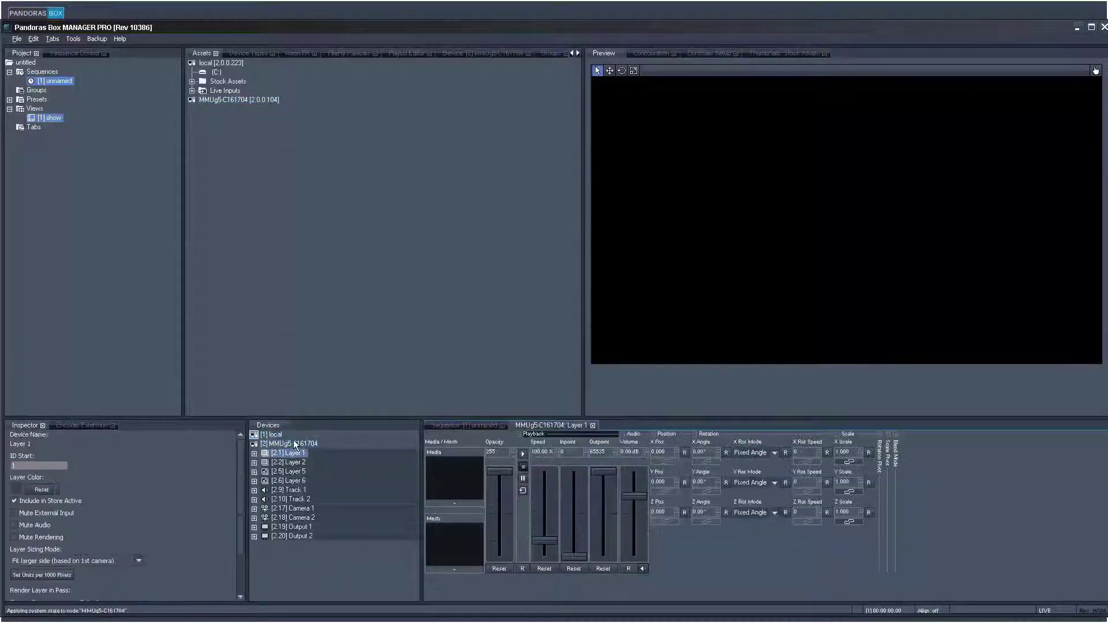
pyautogui.rightClick(295, 444)
pyautogui.click(323, 255)
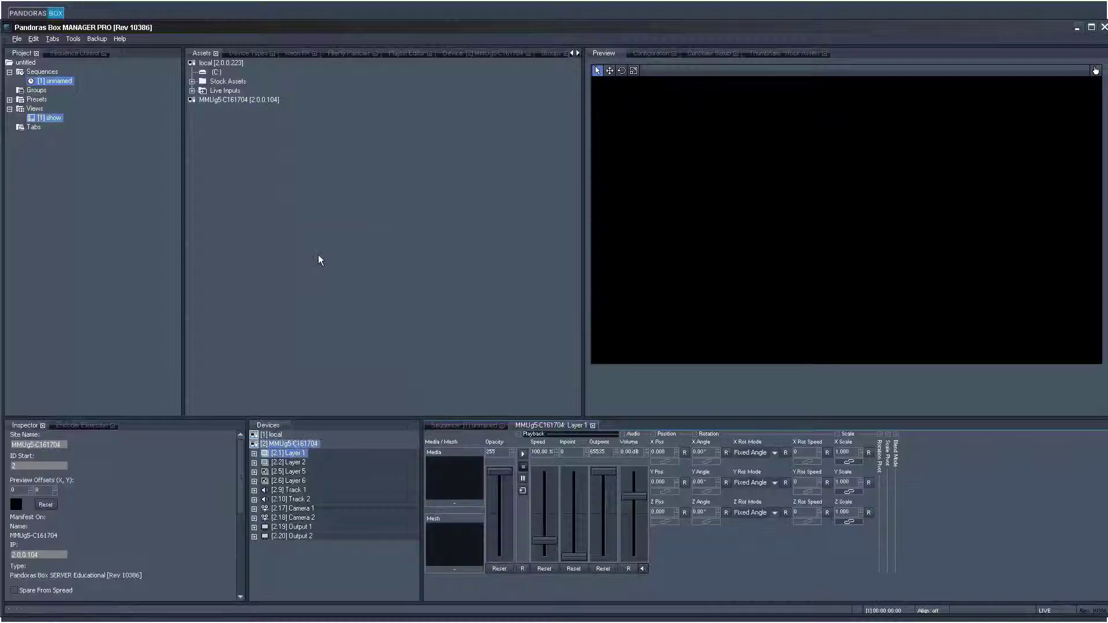
# - Add 541_JB_HD.mpv from C:/coolux/content/27HD-ALL-FIRE ENC 1920x1080 to the project
pyautogui.doubleClick(214, 72)
pyautogui.doubleClick(226, 110)
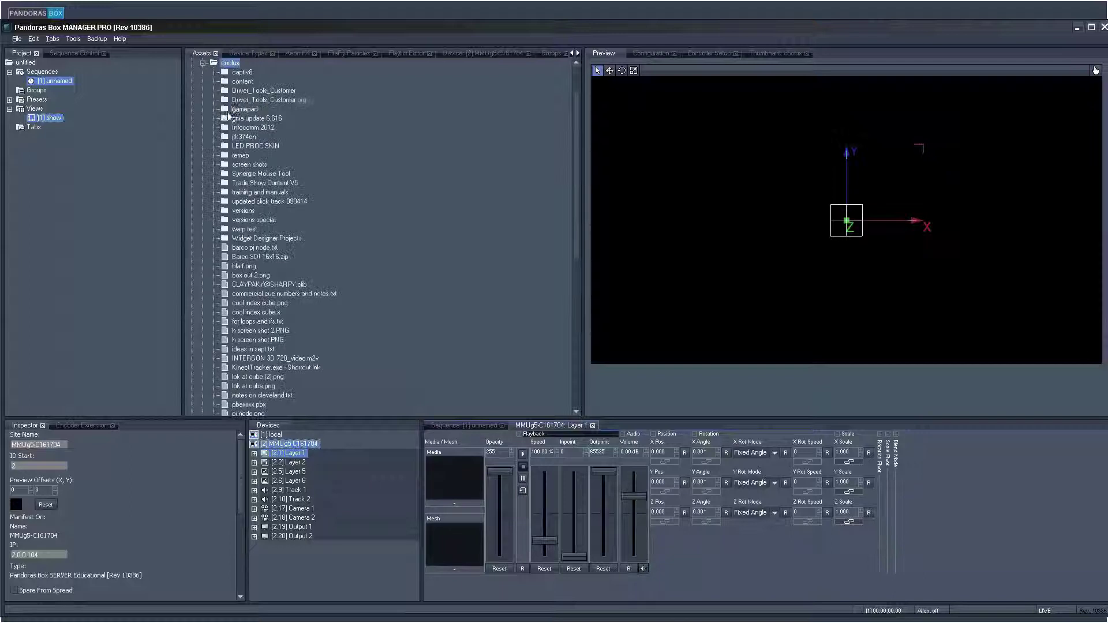
pyautogui.doubleClick(241, 81)
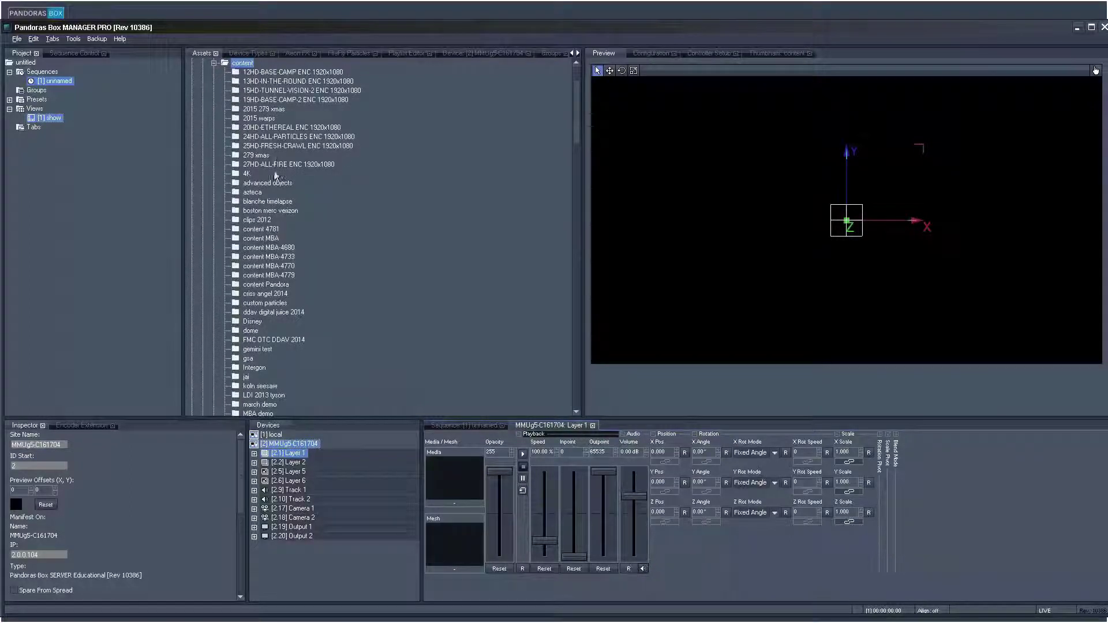
pyautogui.doubleClick(272, 165)
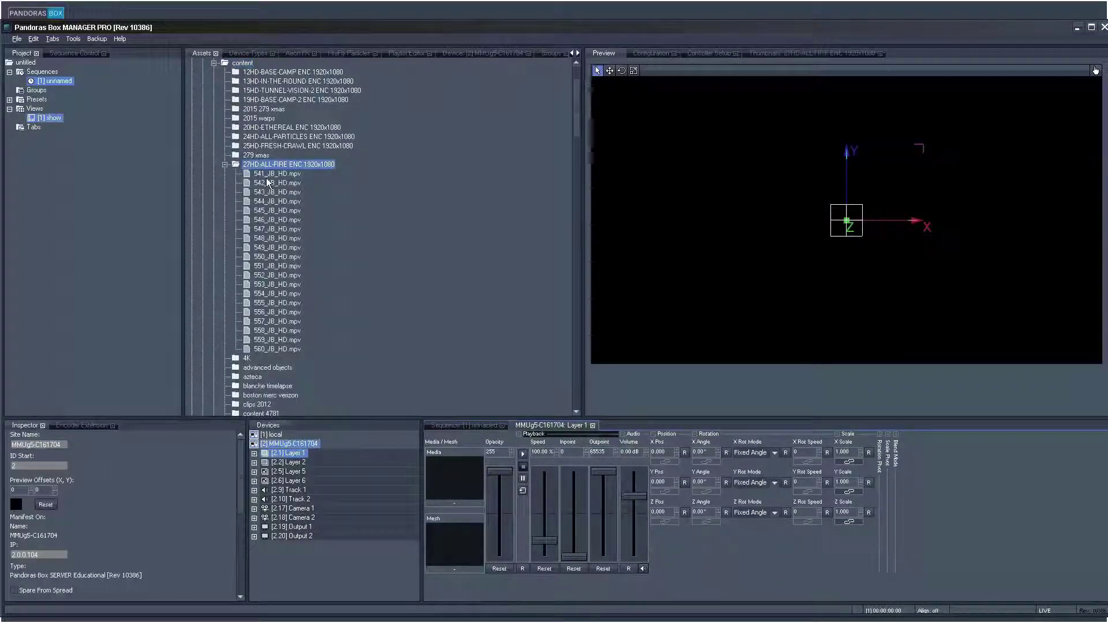
pyautogui.click(266, 176)
pyautogui.moveTo(122, 183); pyautogui.dragTo(103, 133)
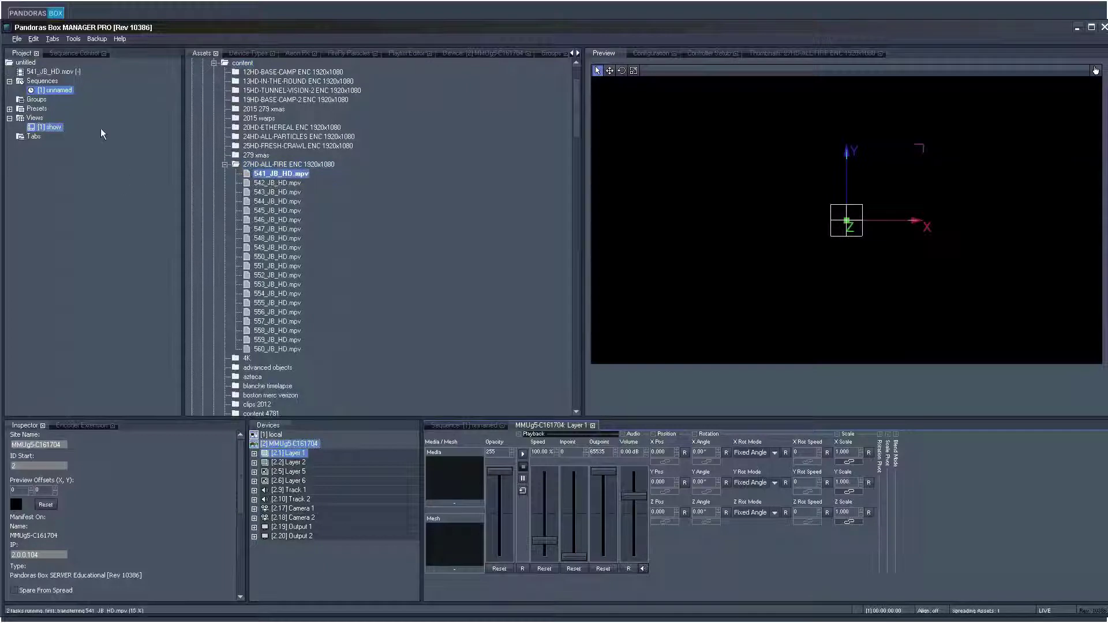
# - Load the fire clip onto Layer 1, play it, and collapse the asset folders
pyautogui.click(64, 71)
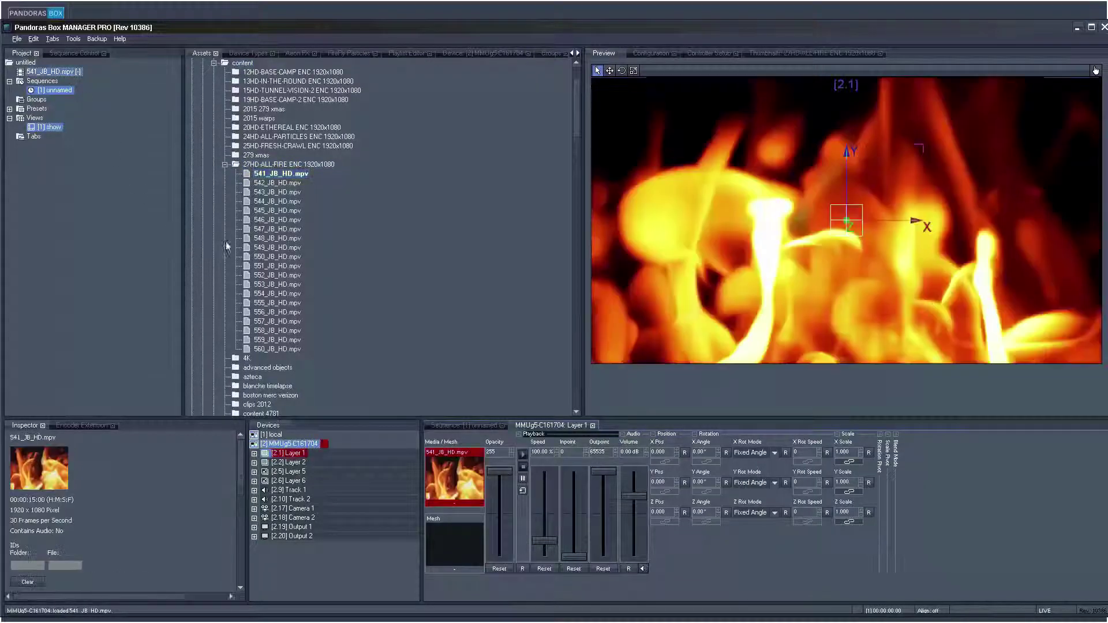
pyautogui.click(521, 456)
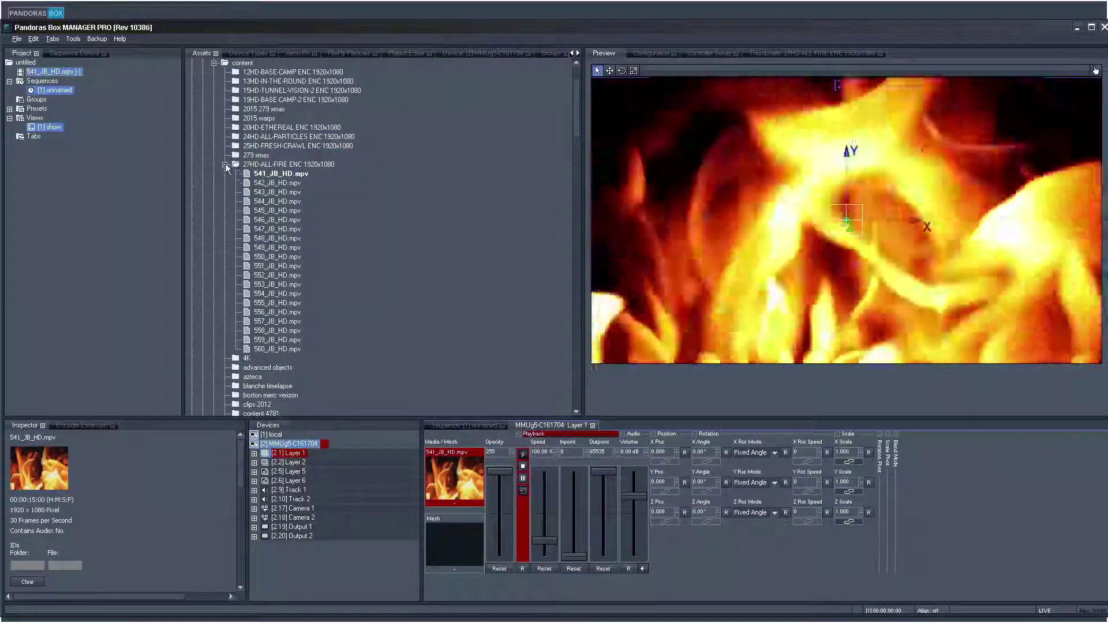
pyautogui.click(225, 164)
pyautogui.scroll(3, 579, 128)
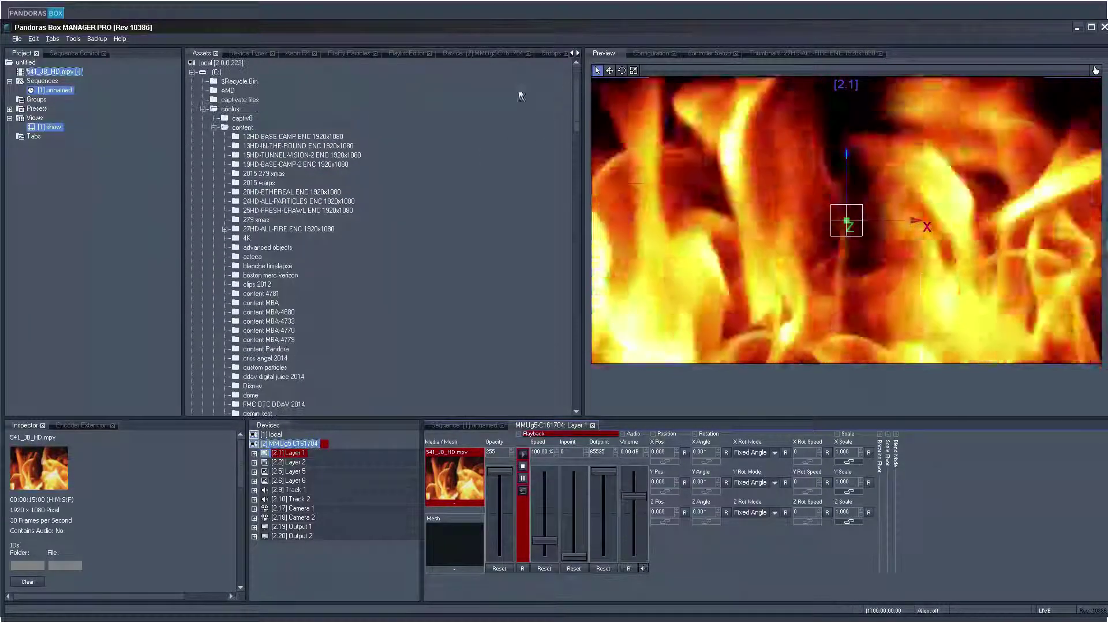
pyautogui.click(204, 110)
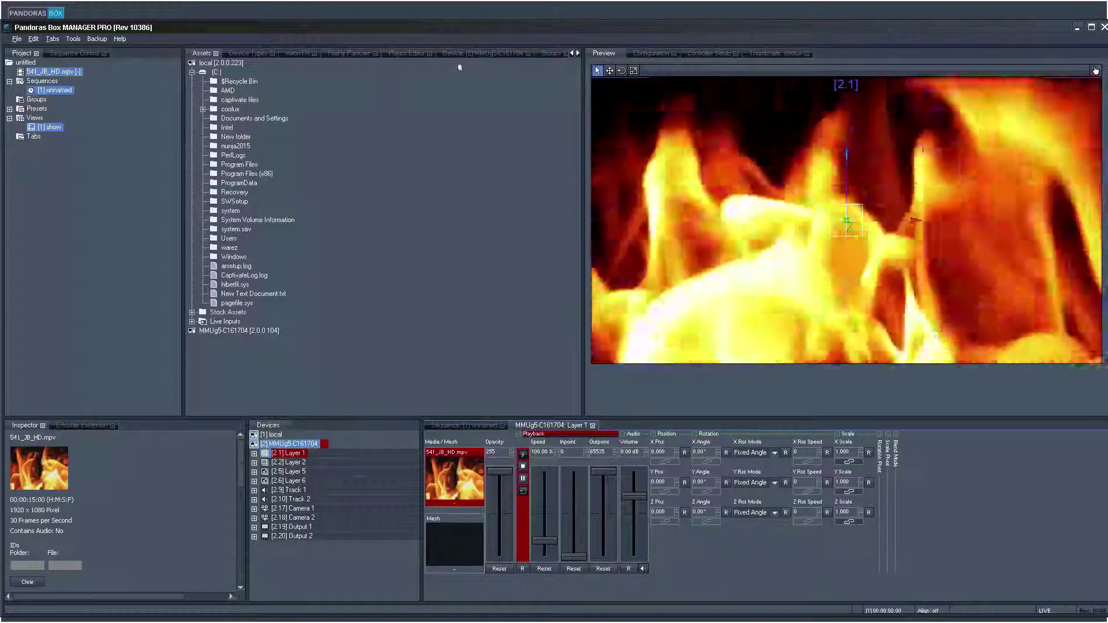
# - In the server's layer overview, assign the fire clip to Layer 5, then clear Layer 5's media
pyautogui.click(482, 52)
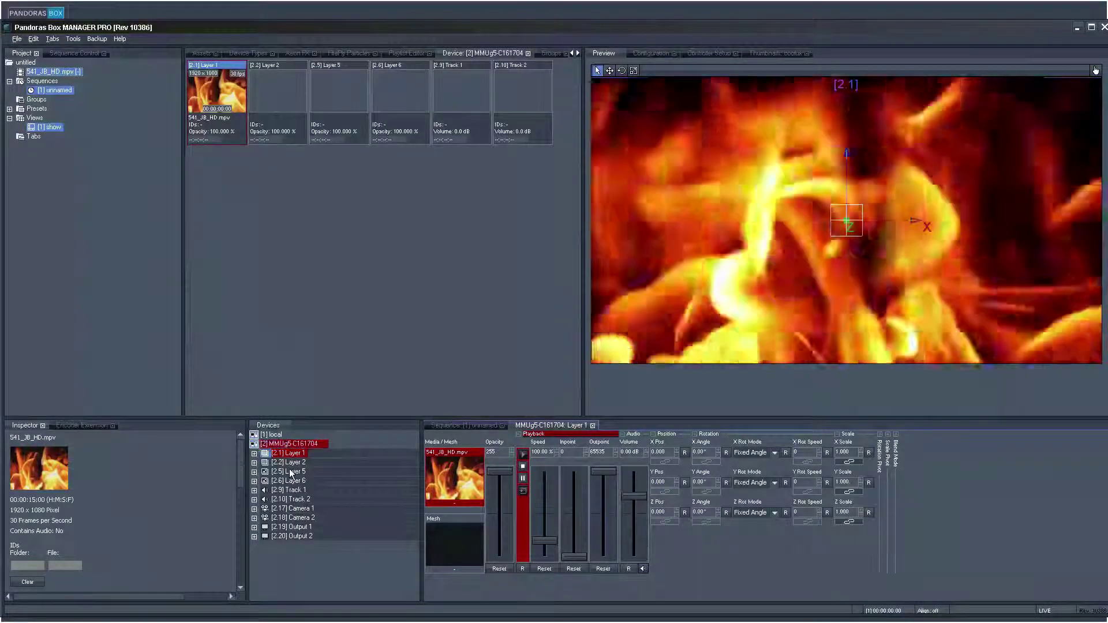
pyautogui.click(288, 471)
pyautogui.doubleClick(67, 73)
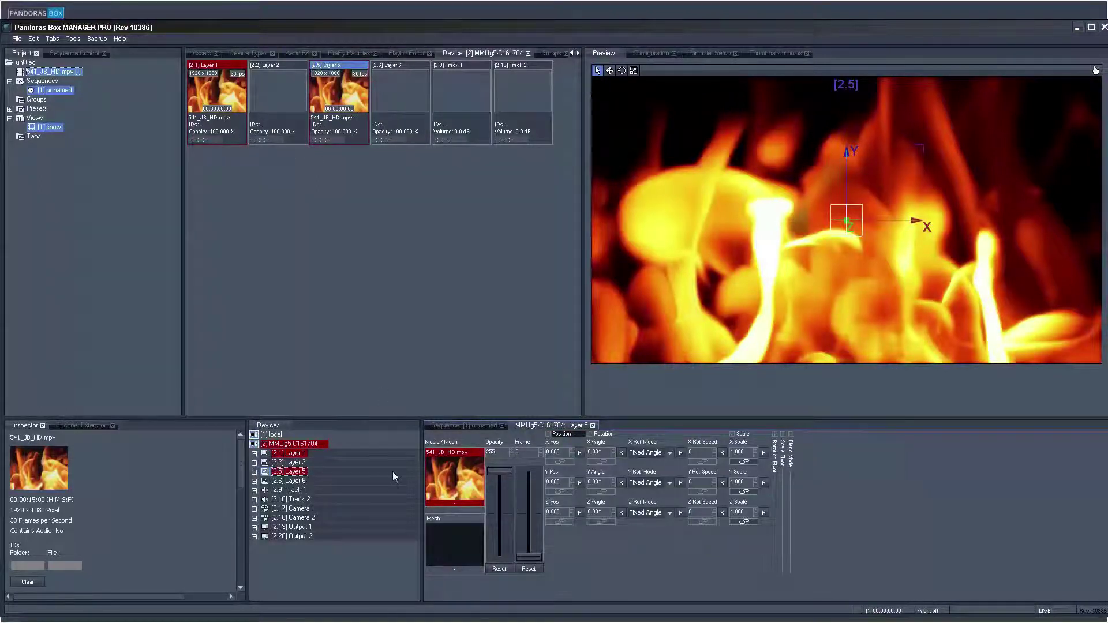
pyautogui.rightClick(306, 478)
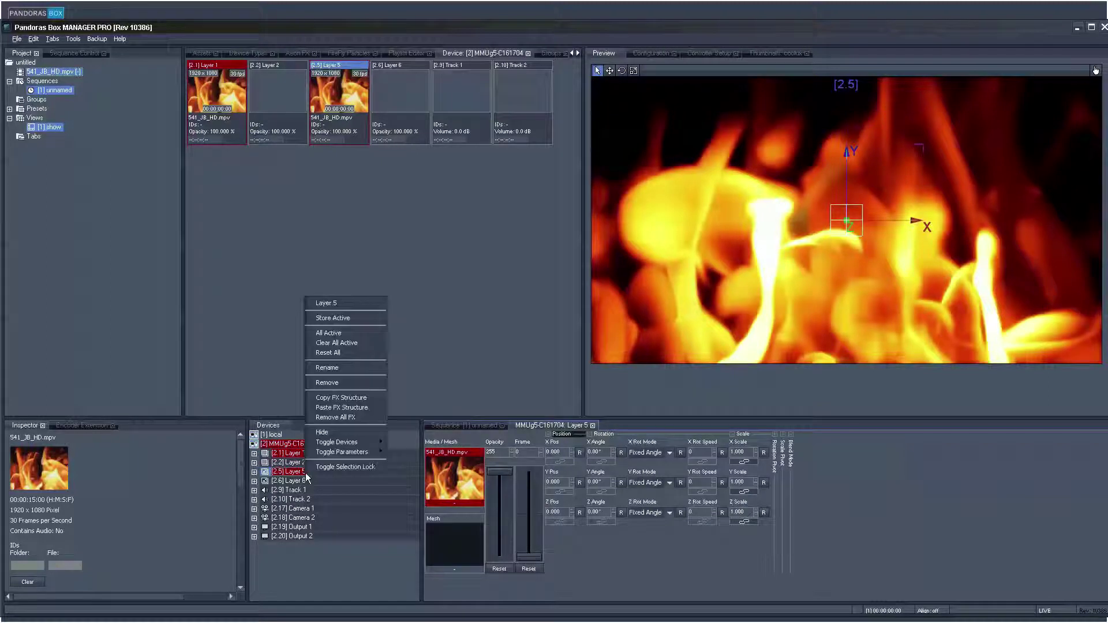
pyautogui.click(338, 354)
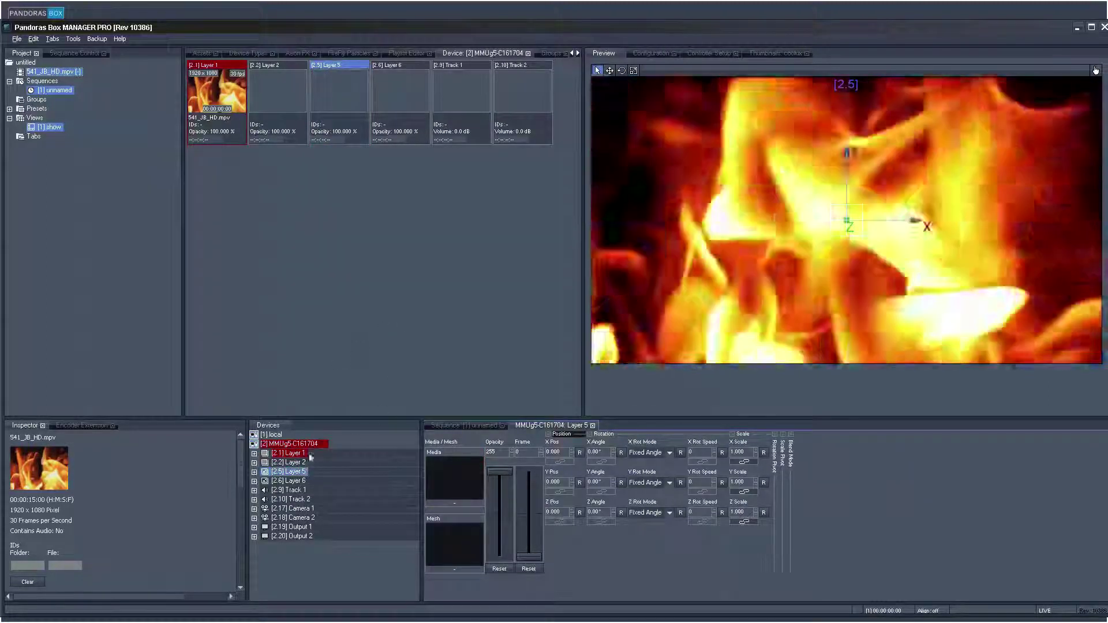
pyautogui.click(290, 445)
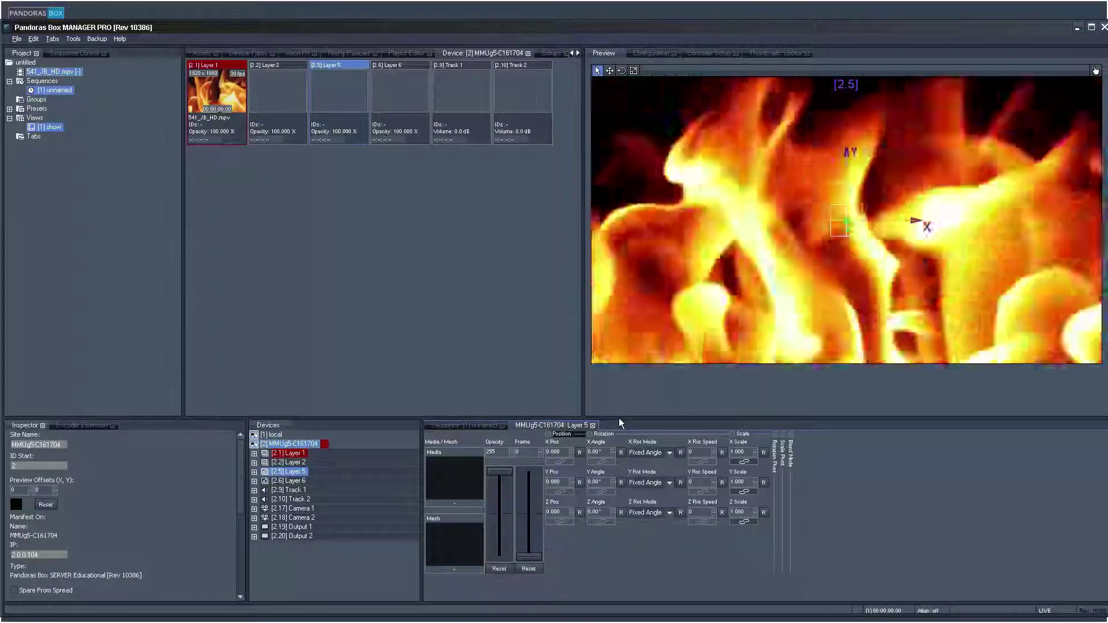
# - Shrink the upper panes and move the device layer and Layer 5 tabs into the middle pane
pyautogui.moveTo(622, 425); pyautogui.dragTo(589, 152)
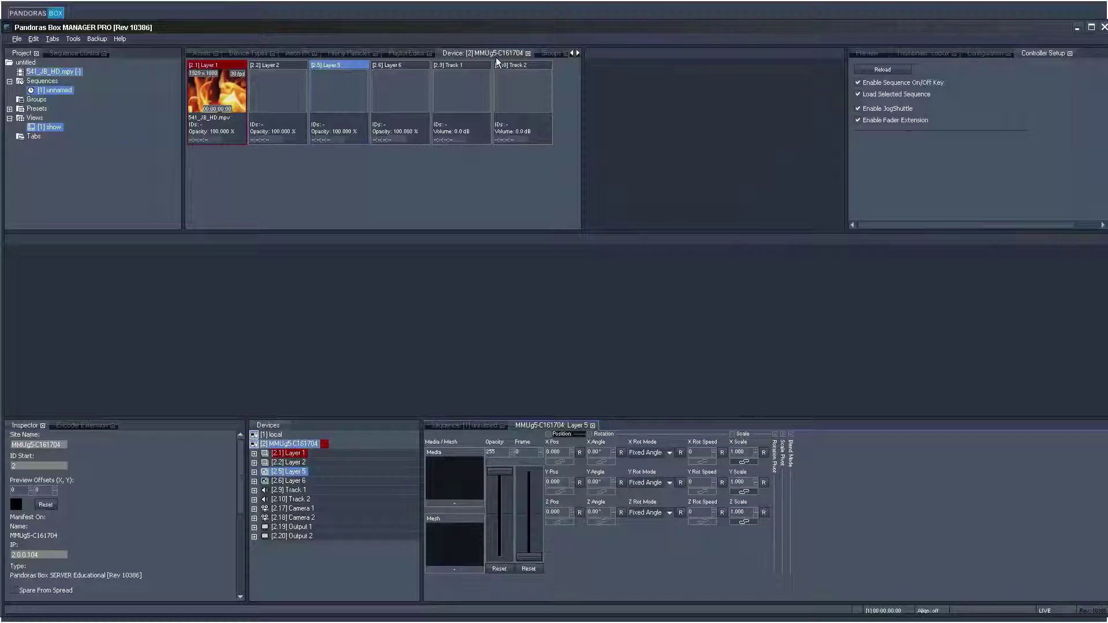
pyautogui.moveTo(634, 60); pyautogui.dragTo(638, 58)
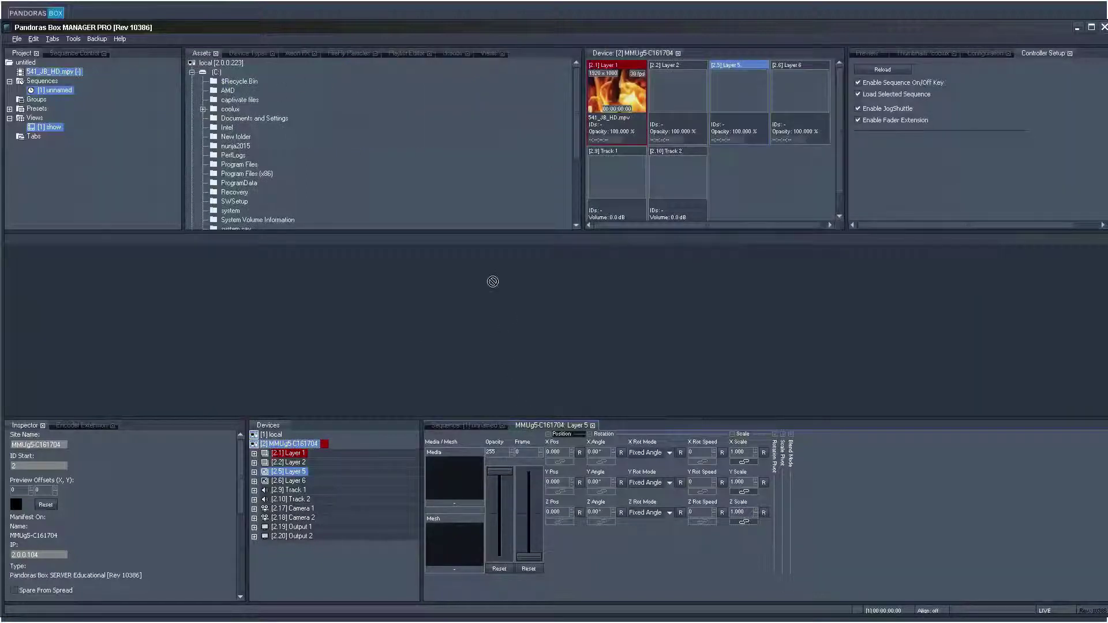
pyautogui.moveTo(477, 246); pyautogui.dragTo(478, 246)
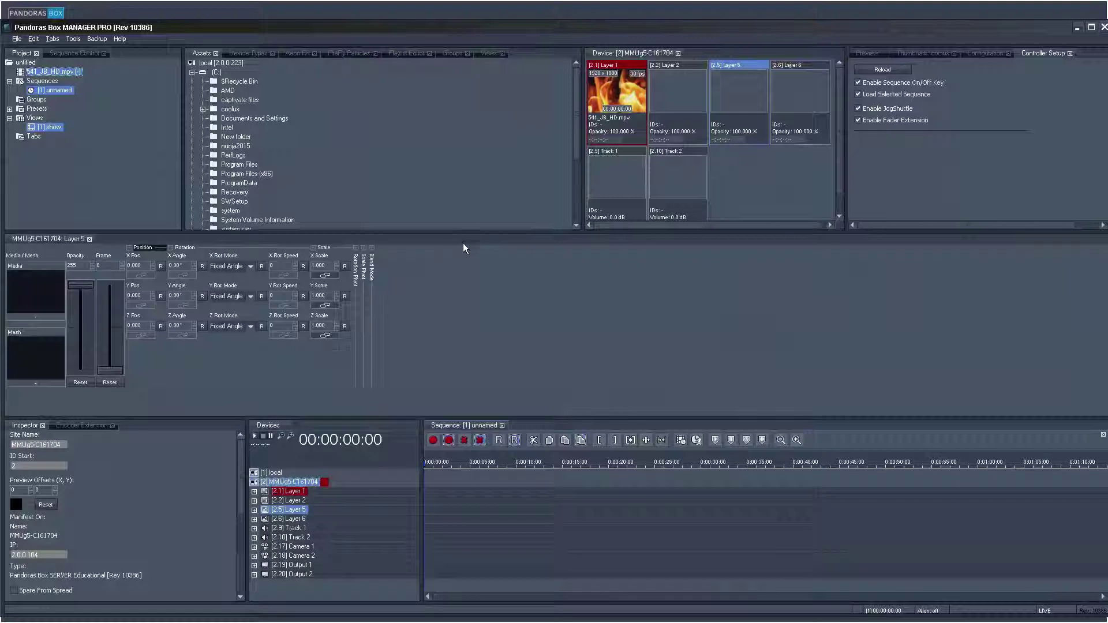
# - Split the middle pane vertically and place the coolux thumbnails in the new pane
pyautogui.rightClick(464, 241)
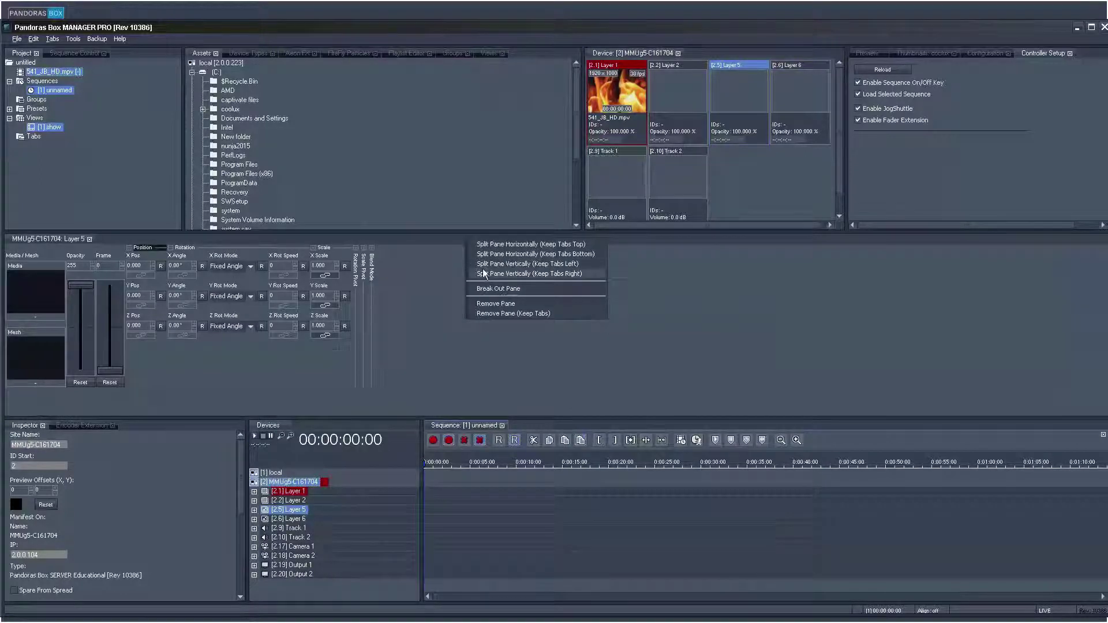
pyautogui.click(527, 264)
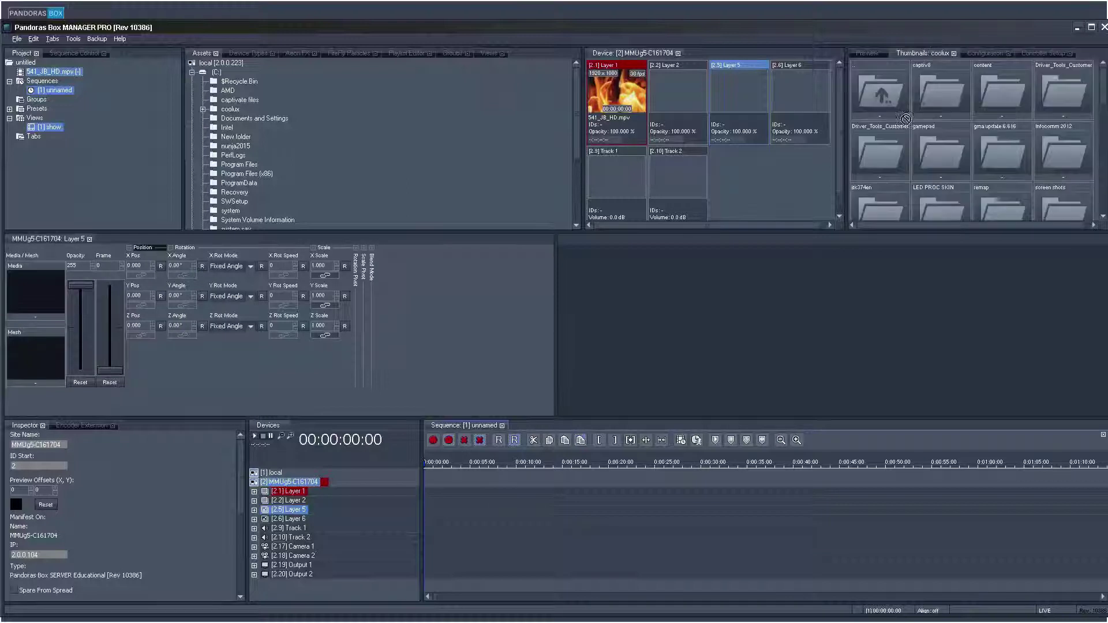
pyautogui.moveTo(835, 249); pyautogui.dragTo(836, 247)
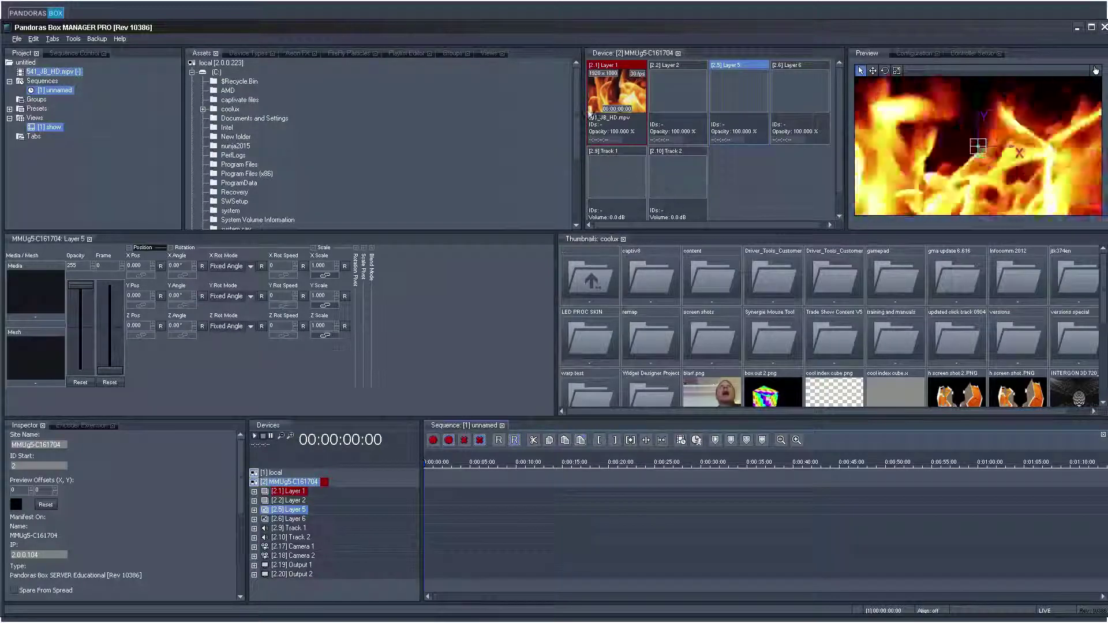
# - Browse the Aeon FX categories Anti-Aliasing, Color Effects and Compositing, reading RenderHistory's documentation
pyautogui.click(296, 54)
pyautogui.click(227, 84)
pyautogui.click(224, 109)
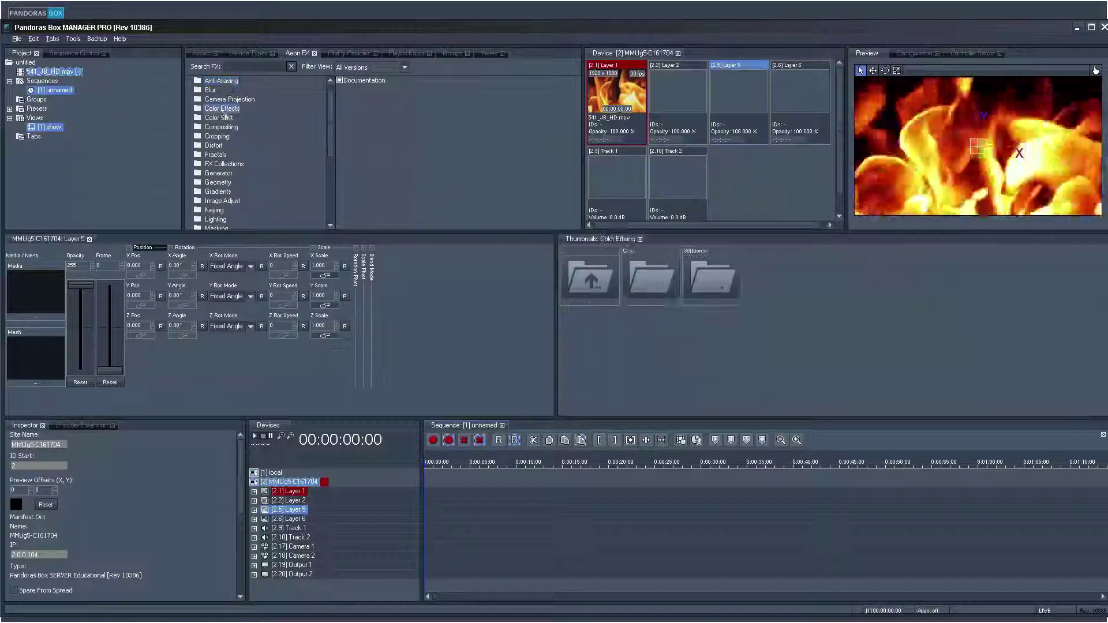
pyautogui.doubleClick(218, 128)
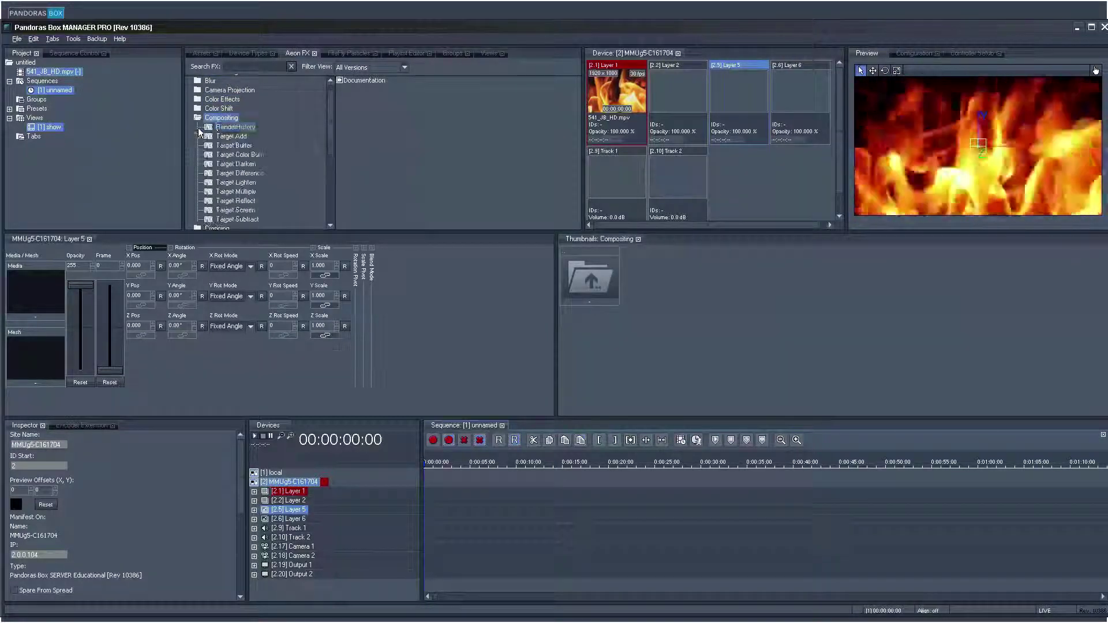
pyautogui.click(219, 127)
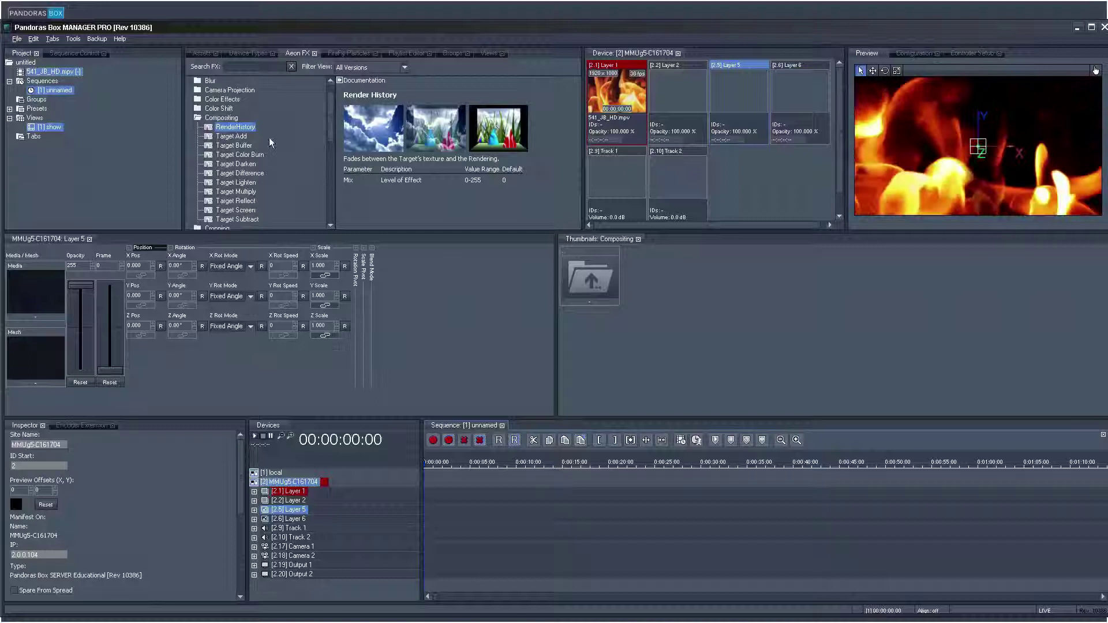
# - Collapse Compositing, expand Cropping, and read documentation for Cropper HV, Cropper HV RGBA and Frame
pyautogui.moveTo(236, 156)
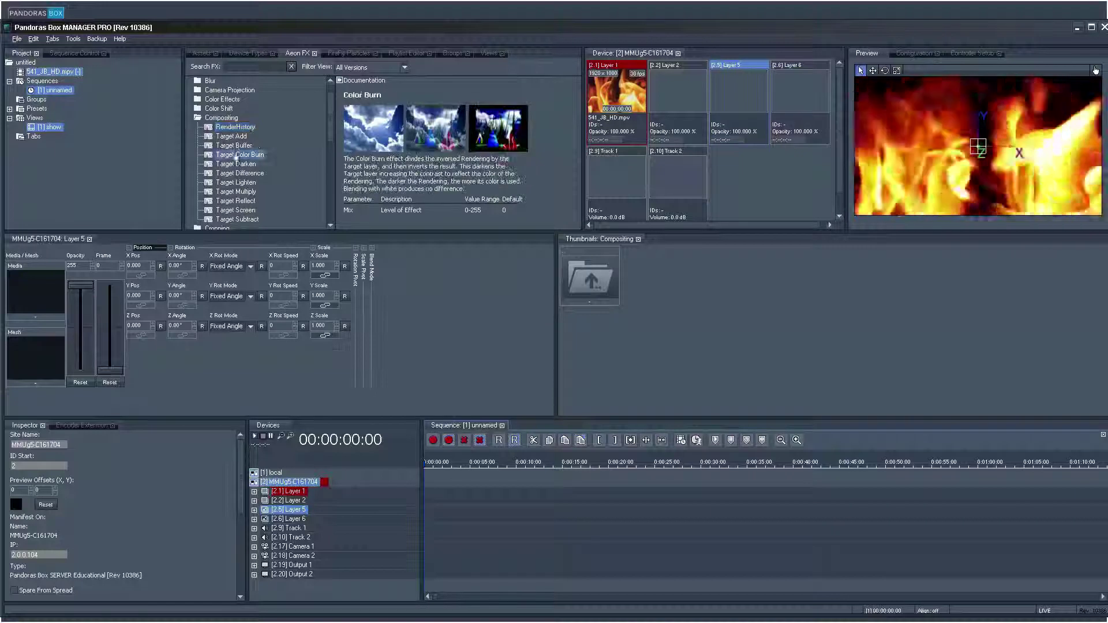
pyautogui.doubleClick(198, 118)
pyautogui.doubleClick(217, 127)
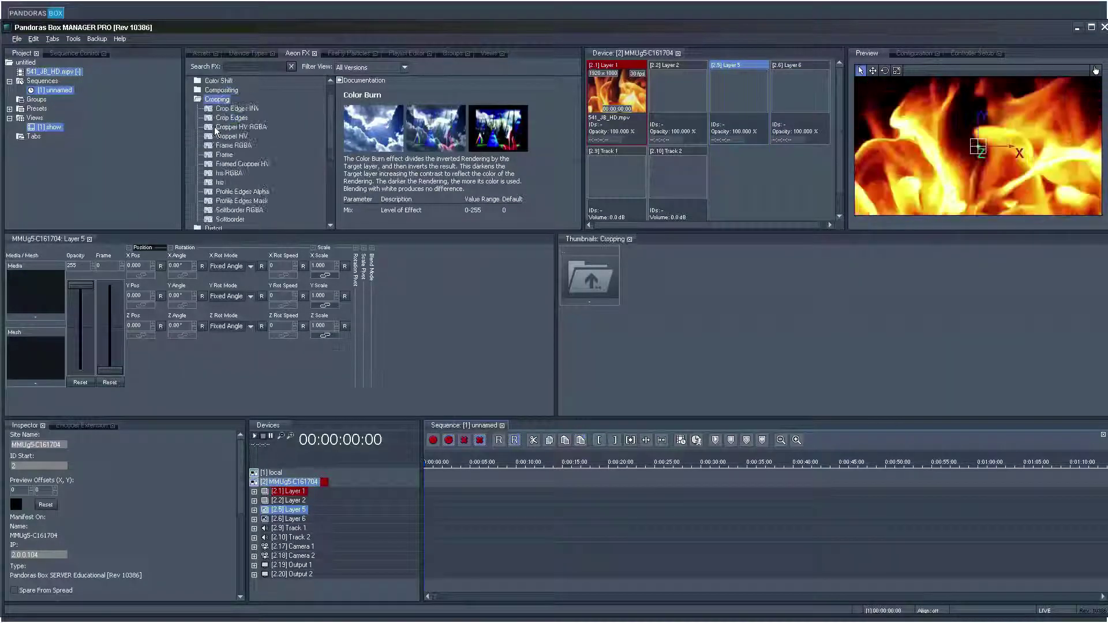
pyautogui.click(231, 136)
pyautogui.click(234, 128)
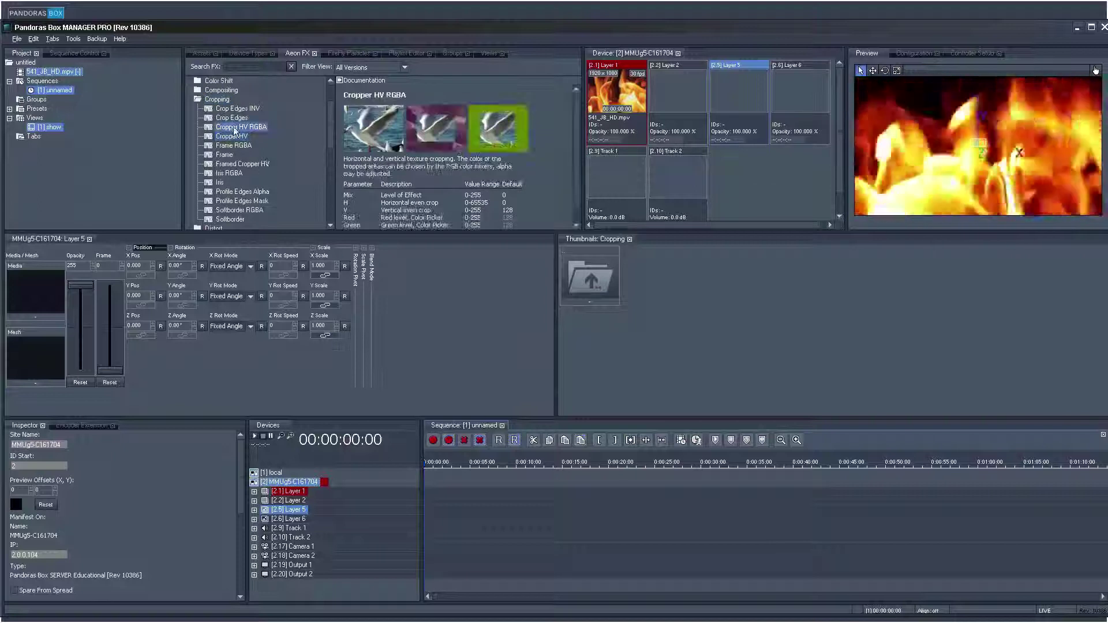
pyautogui.moveTo(236, 157)
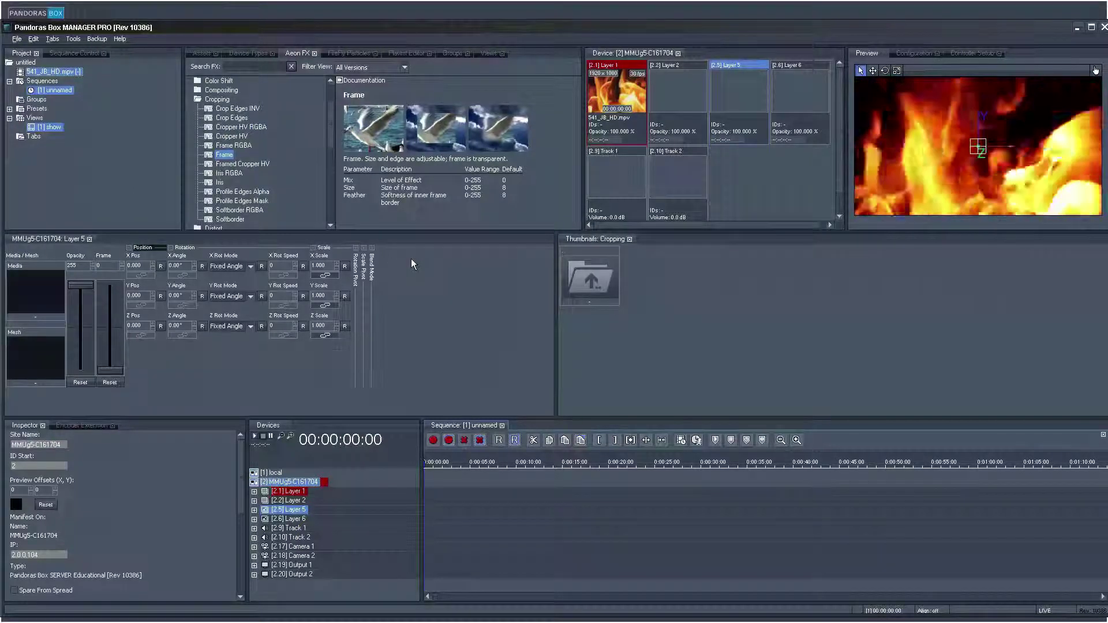
# - Create a new saved view and rename it 'even better view'
pyautogui.rightClick(39, 122)
pyautogui.click(55, 140)
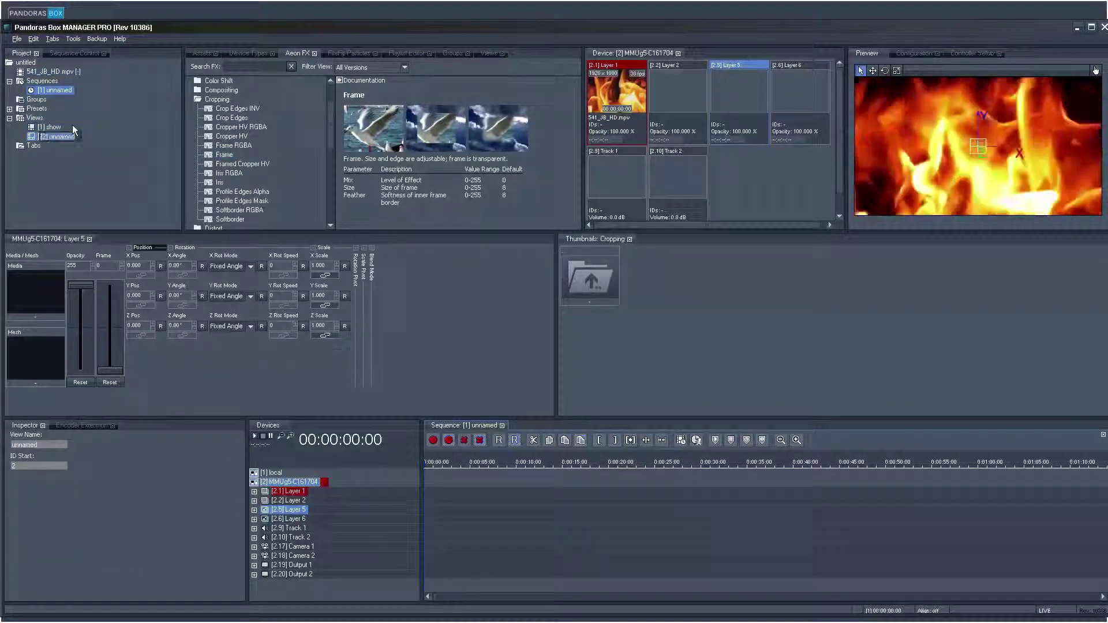
pyautogui.press('F2')
pyautogui.write('even bell')
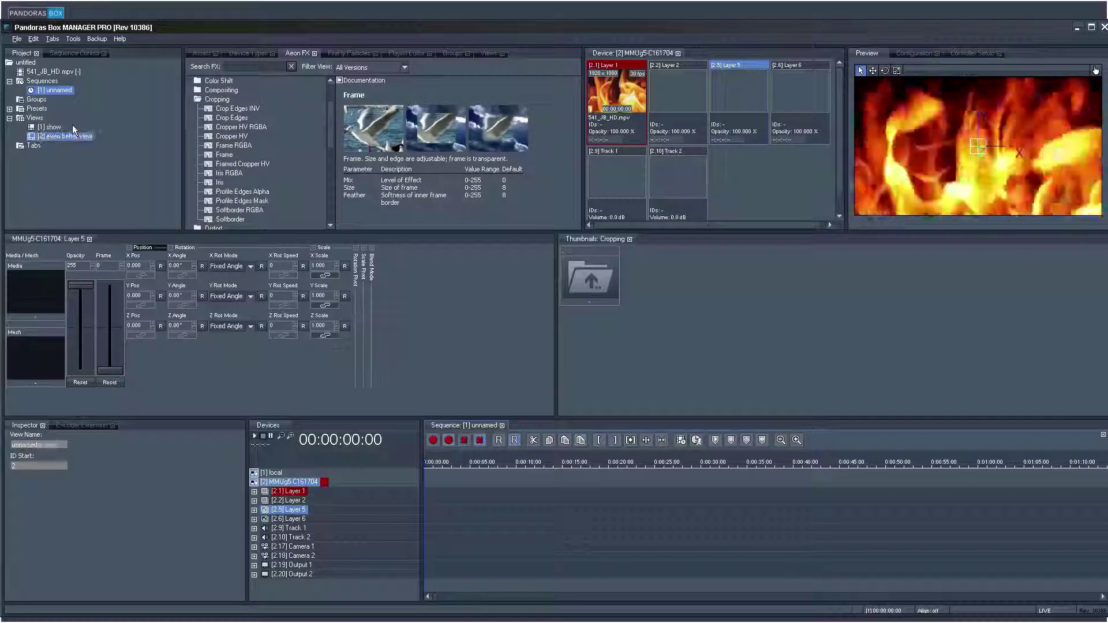
# - Widen the project tree in the show view, save that layout to it, then load even better view
pyautogui.doubleClick(56, 126)
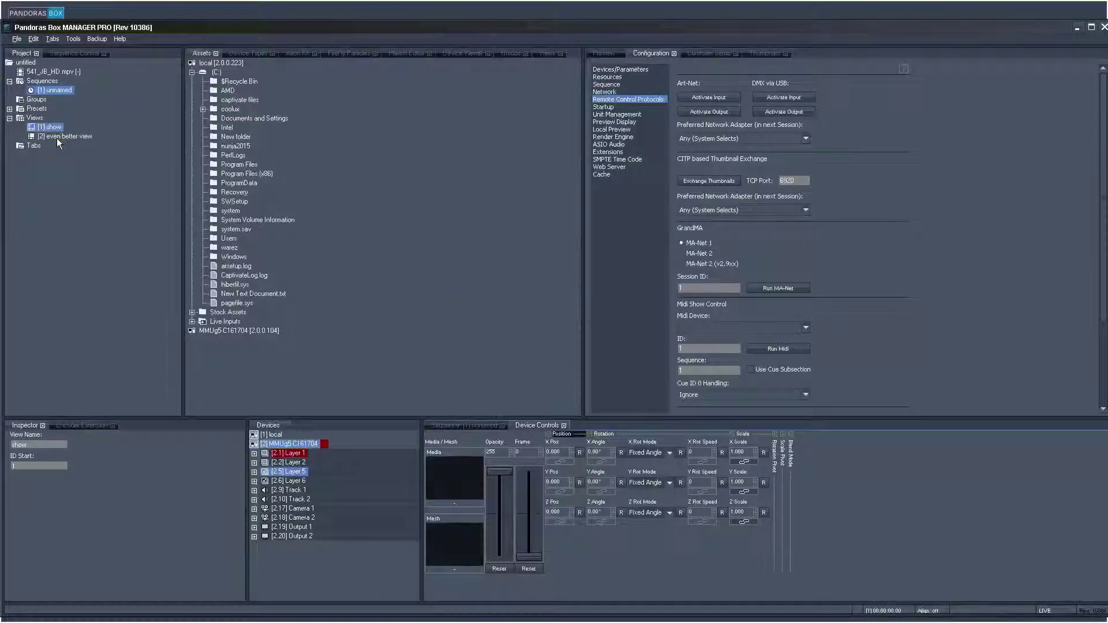
pyautogui.moveTo(185, 206); pyautogui.dragTo(349, 214)
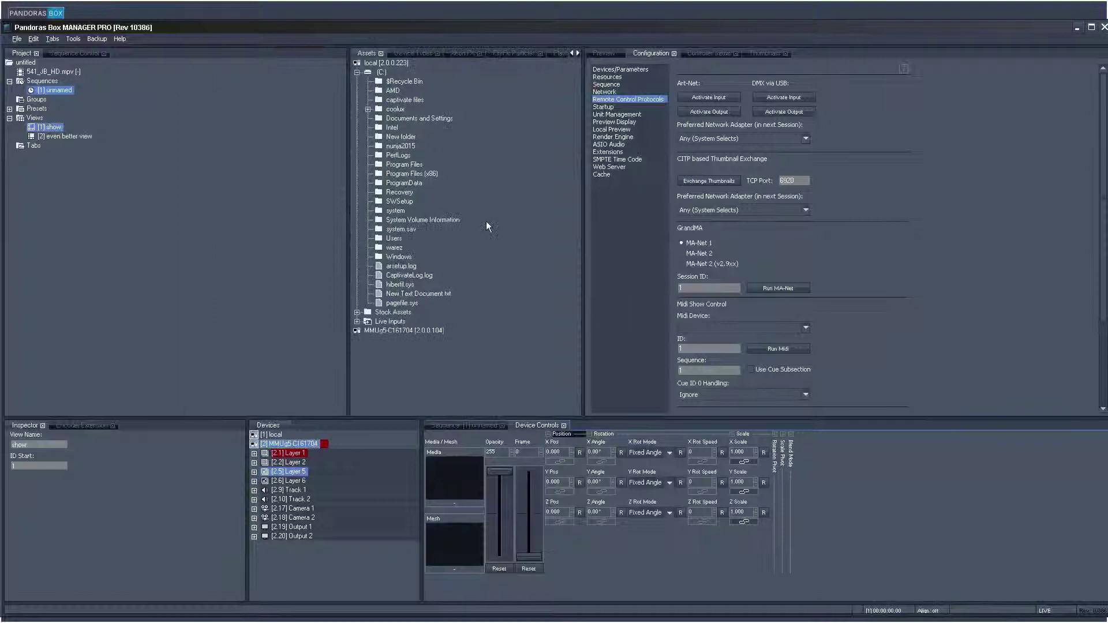
pyautogui.rightClick(53, 127)
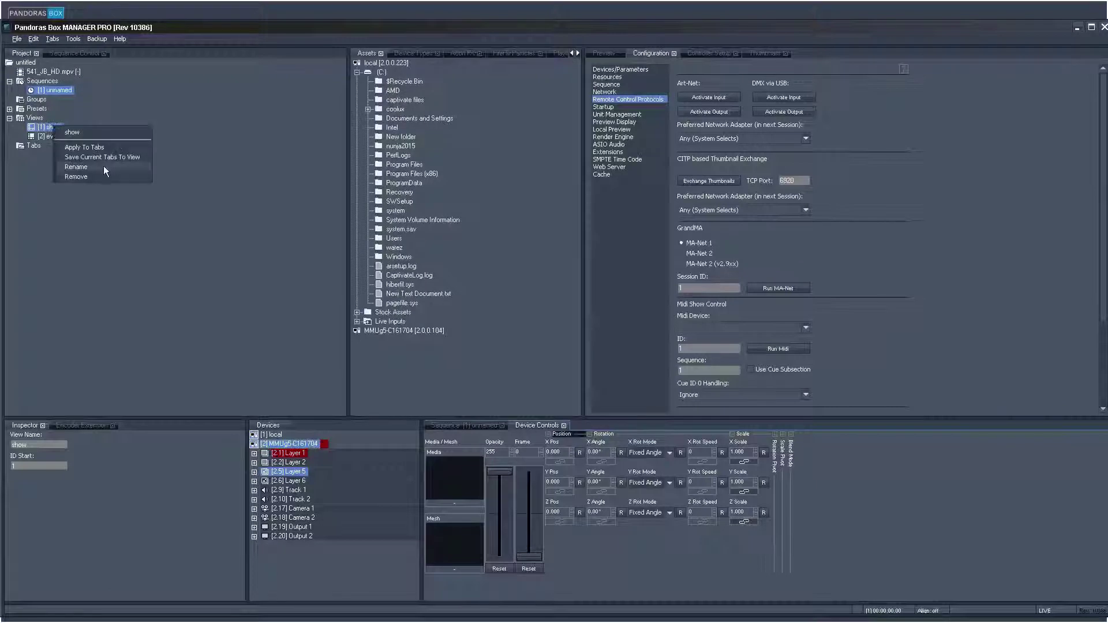
pyautogui.click(104, 159)
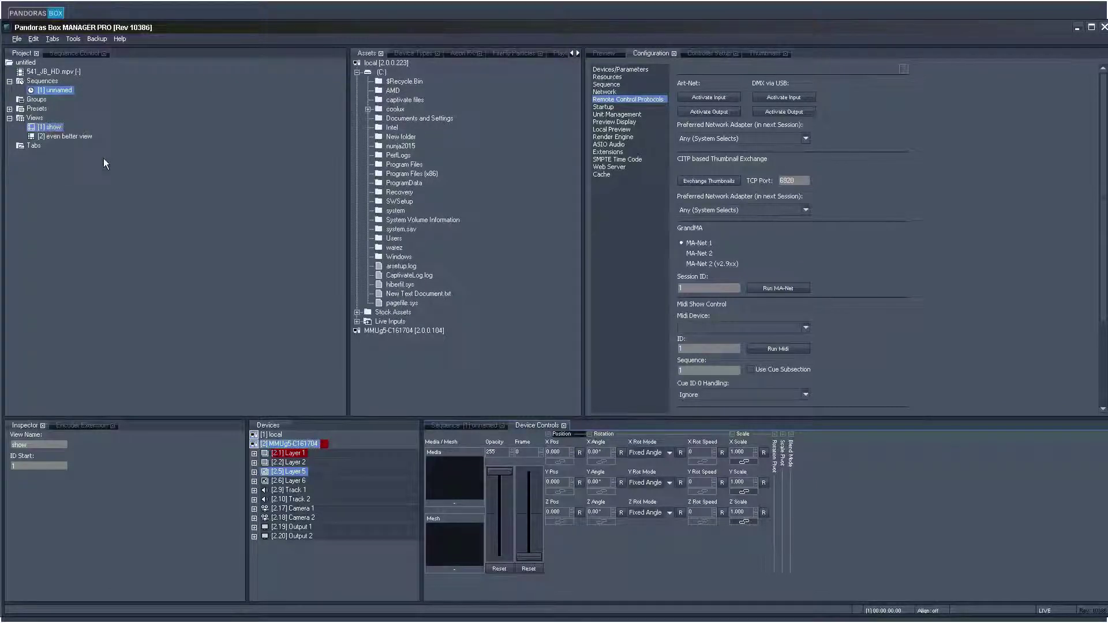
pyautogui.doubleClick(72, 137)
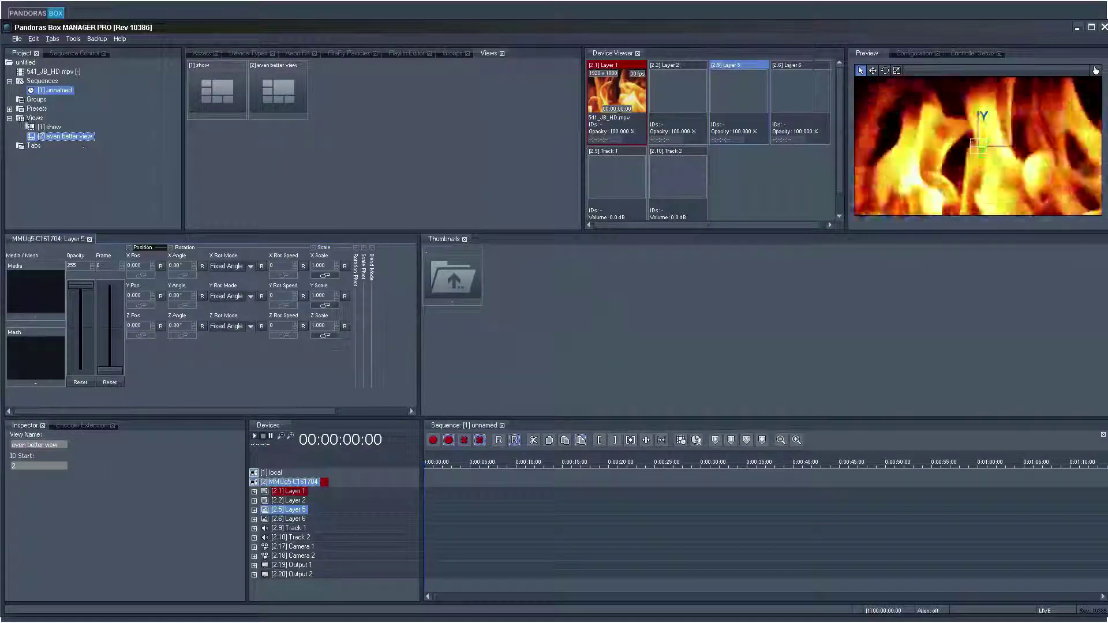
# - Create a third, unnamed saved view, then switch back to the '[1] show' layout
pyautogui.rightClick(31, 117)
pyautogui.click(81, 151)
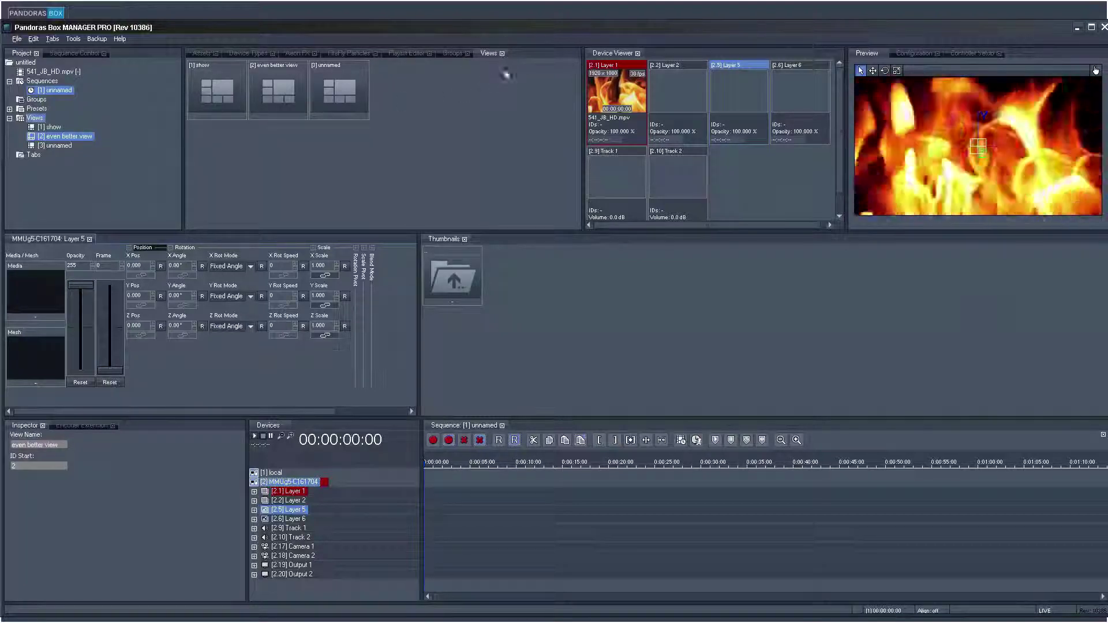
pyautogui.click(217, 85)
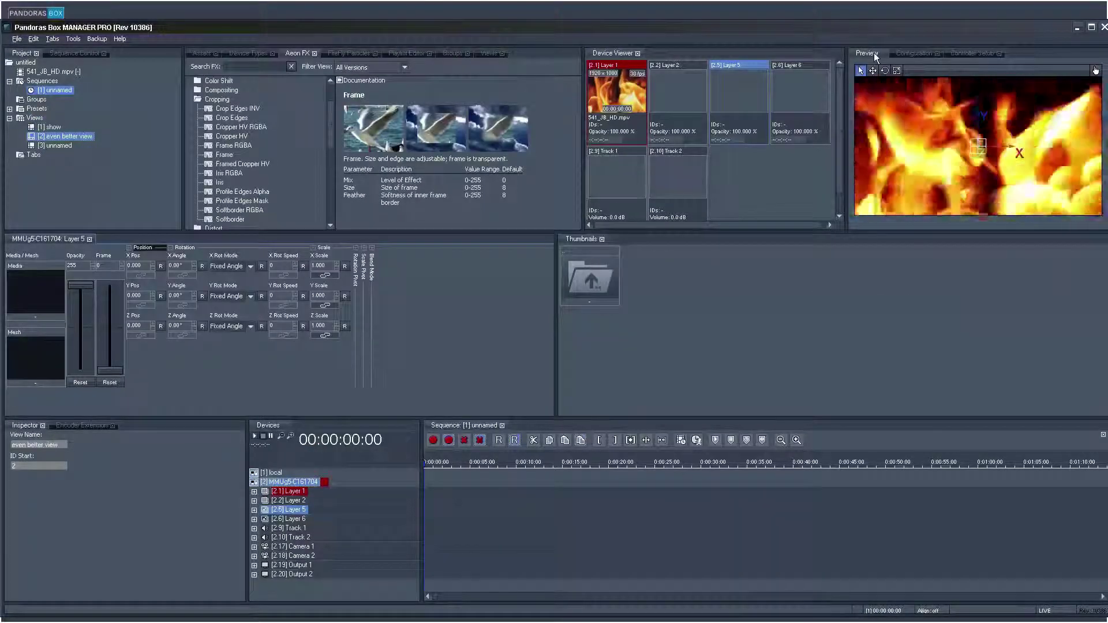
# - Break the Preview out as a floating window, then move and enlarge it over the Device Viewer
pyautogui.rightClick(873, 53)
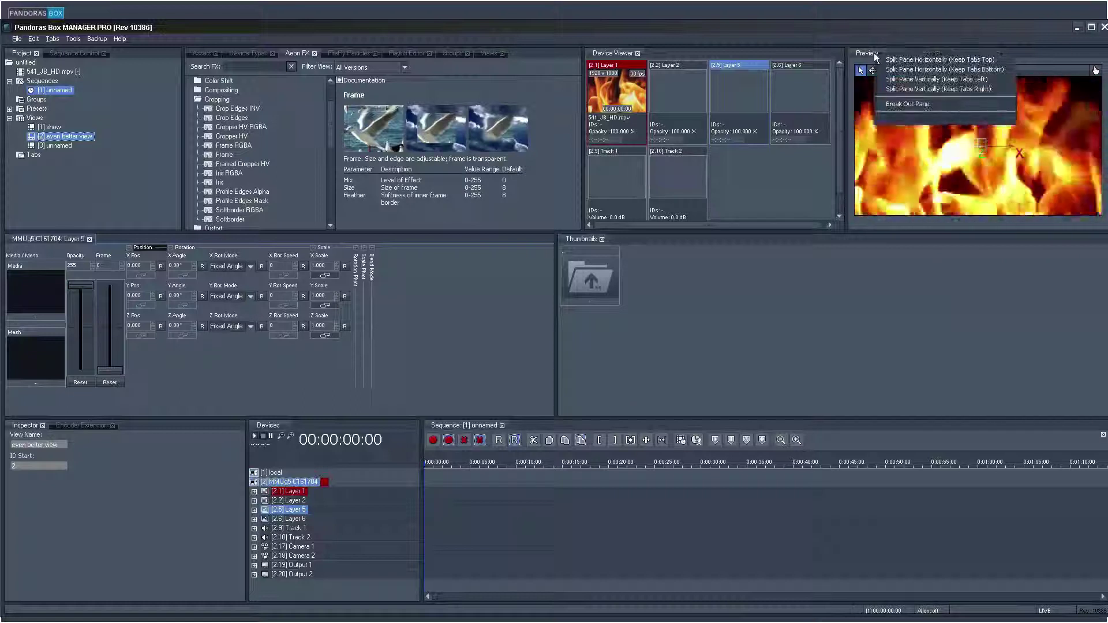
pyautogui.click(886, 104)
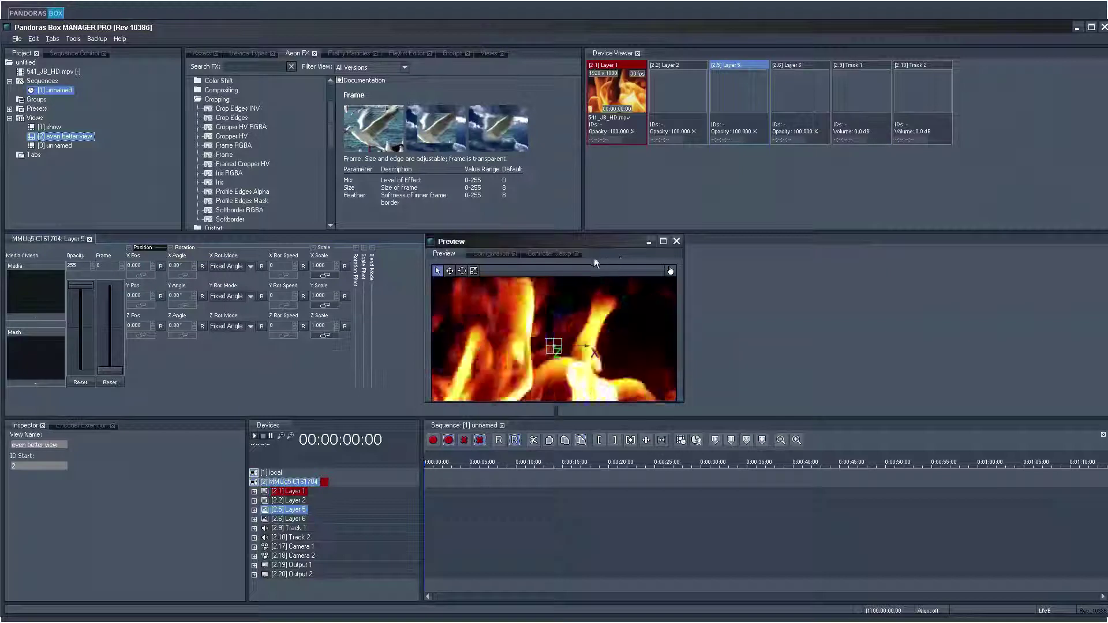
pyautogui.moveTo(592, 248); pyautogui.dragTo(505, 130)
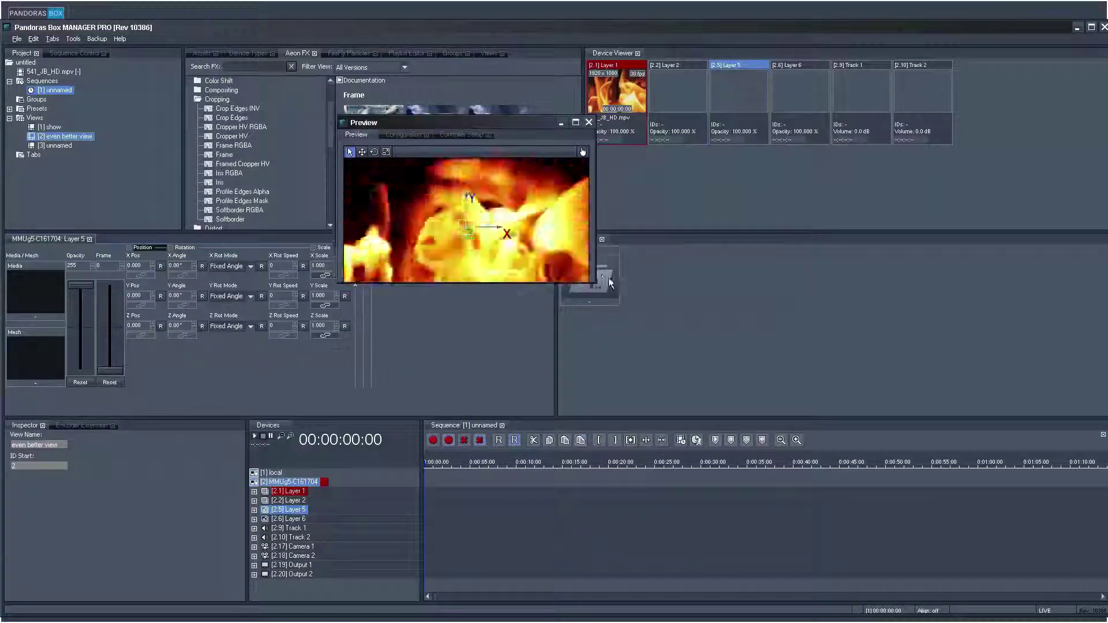
pyautogui.moveTo(593, 284); pyautogui.dragTo(737, 373)
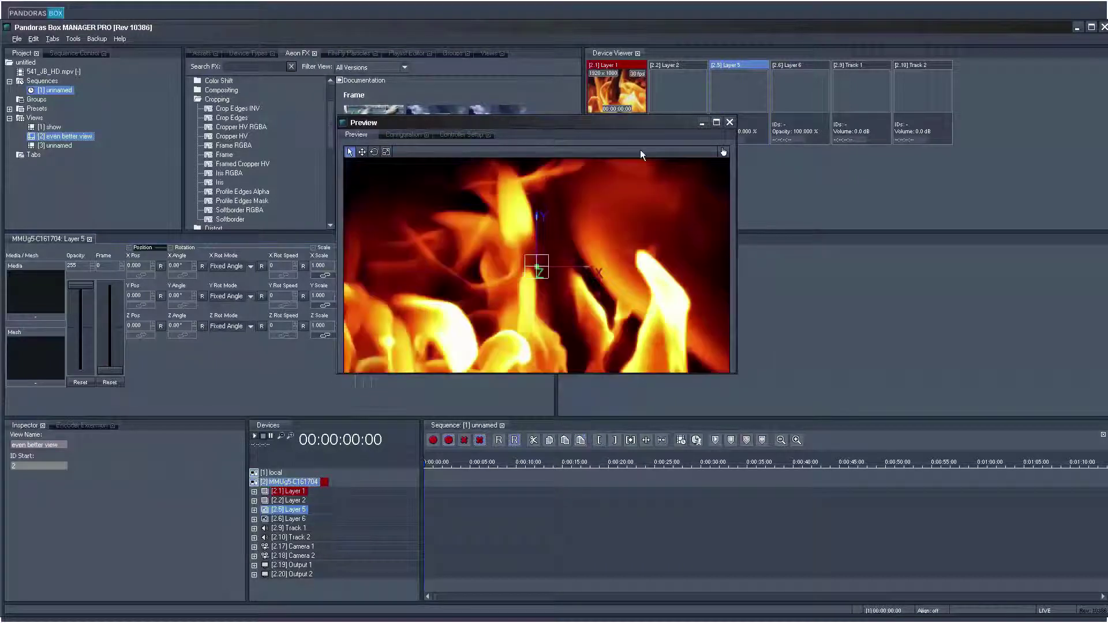
pyautogui.click(716, 122)
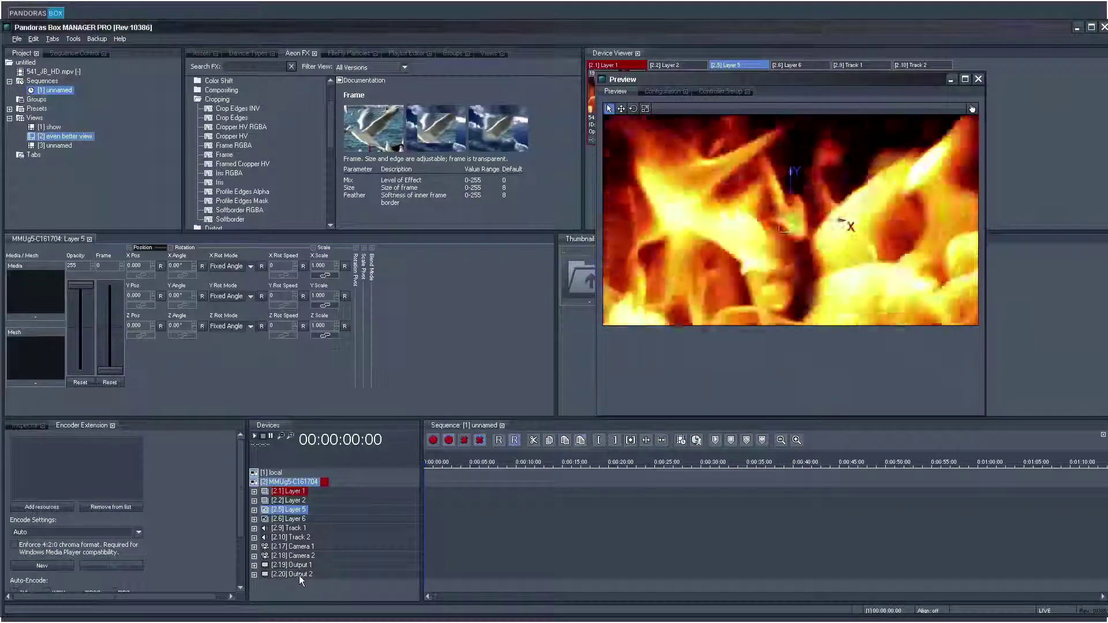
# - Remove Camera 1 through Output 2 from the device list and create a fourth saved view
pyautogui.click(291, 546)
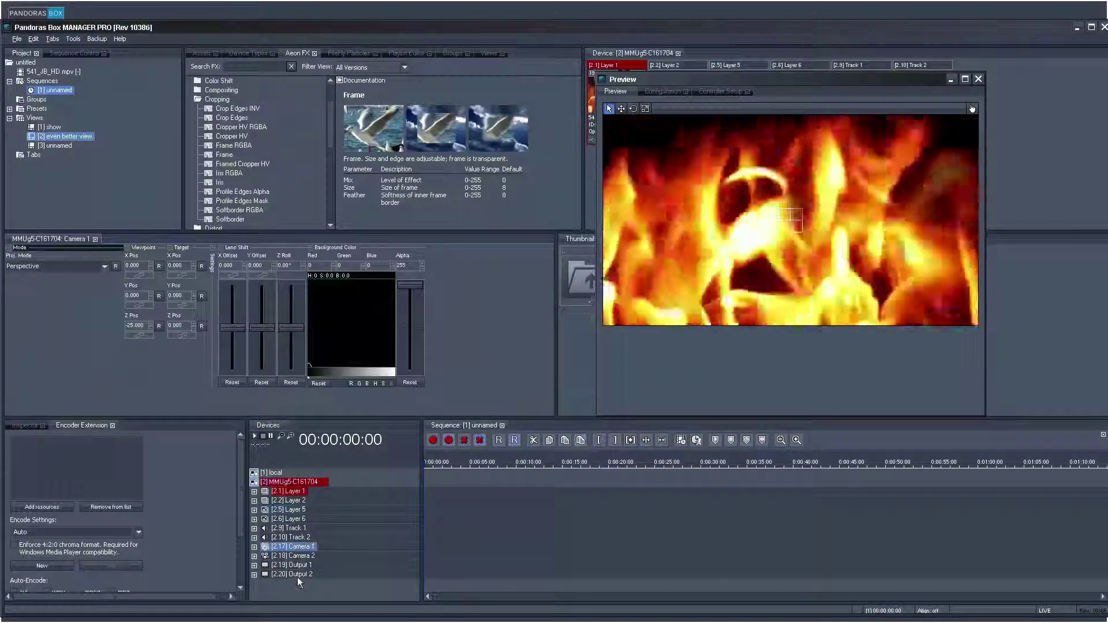
pyautogui.keyDown('shift'); pyautogui.click(298, 574); pyautogui.keyUp('shift')
pyautogui.click(311, 522)
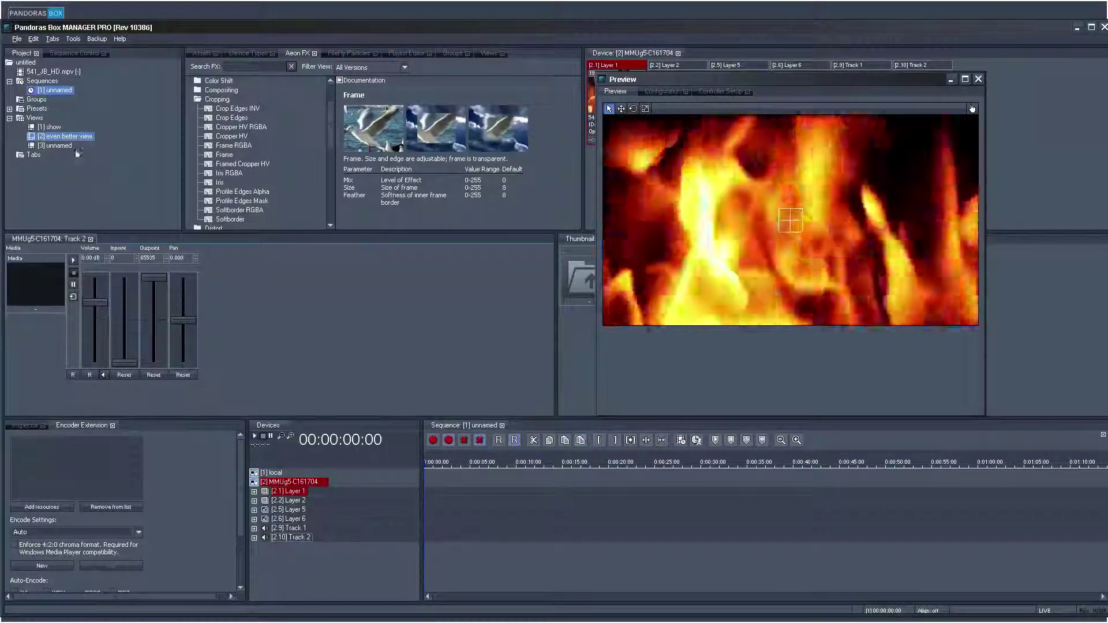
pyautogui.rightClick(34, 119)
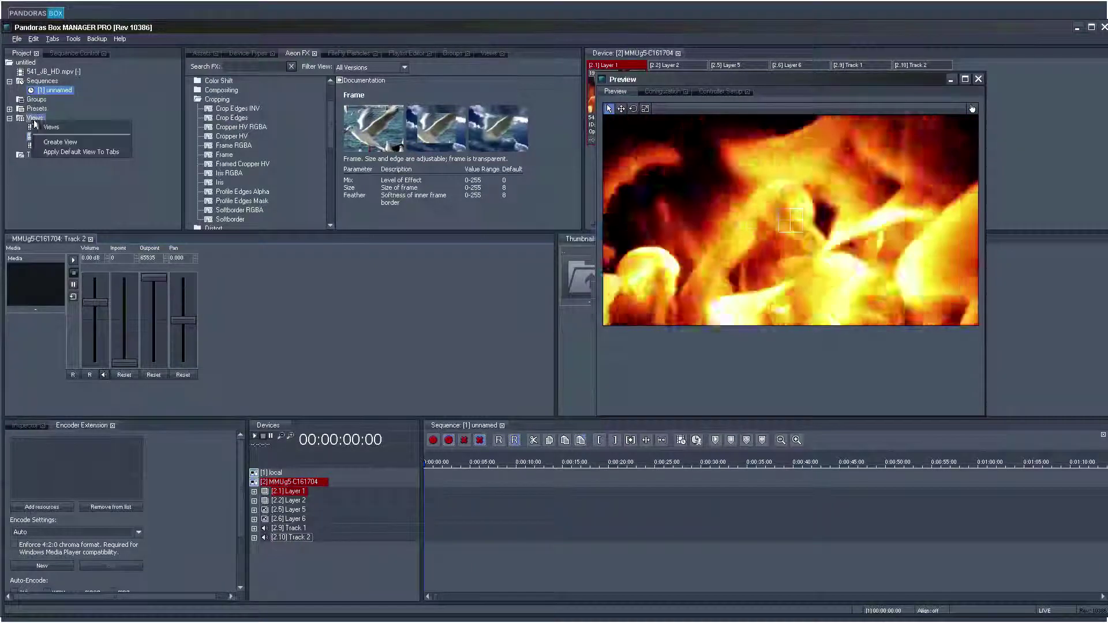
pyautogui.click(61, 142)
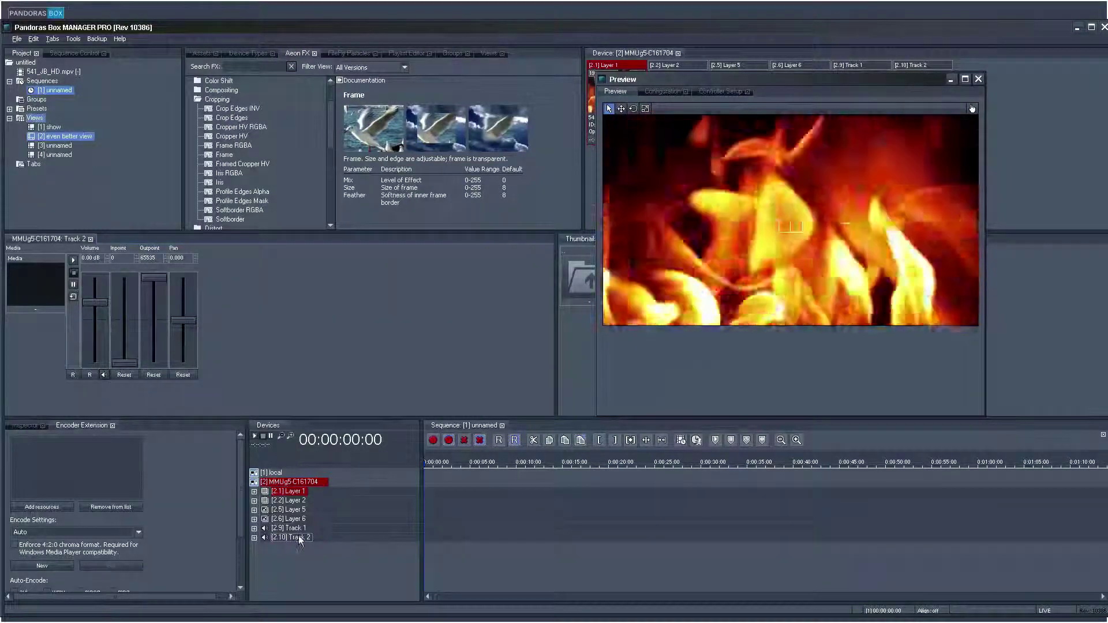
# - Show all layers and tracks of the media server device, then load the third saved view
pyautogui.rightClick(299, 485)
pyautogui.moveTo(346, 414)
pyautogui.click(434, 408)
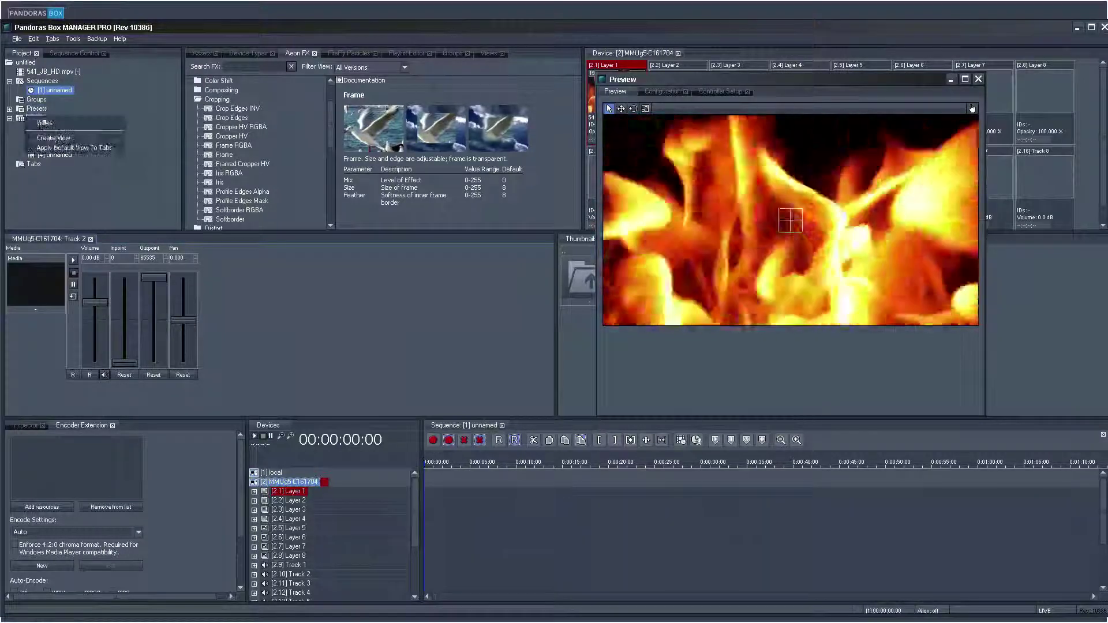
pyautogui.doubleClick(65, 147)
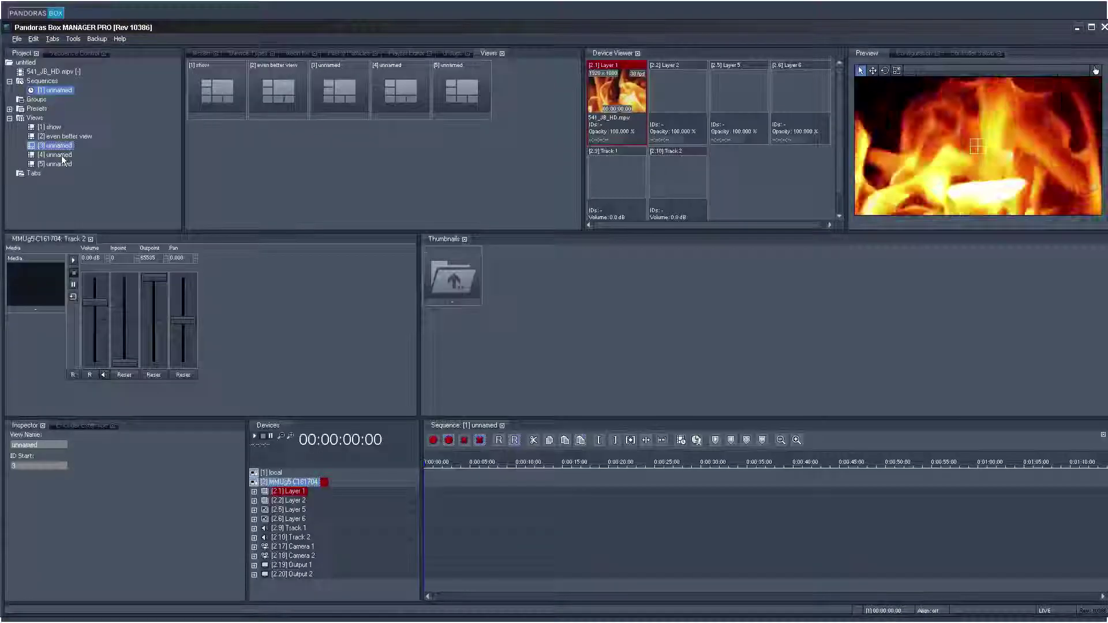
# - Load saved views four and five, then select Layer 1 to show its fire clip settings
pyautogui.doubleClick(62, 154)
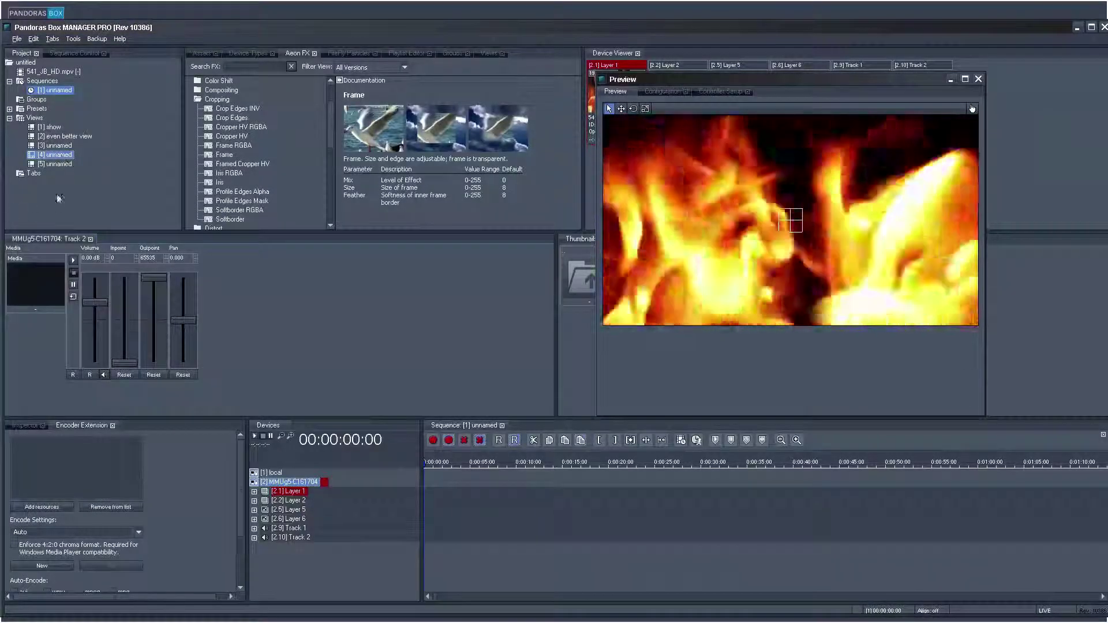
pyautogui.doubleClick(52, 164)
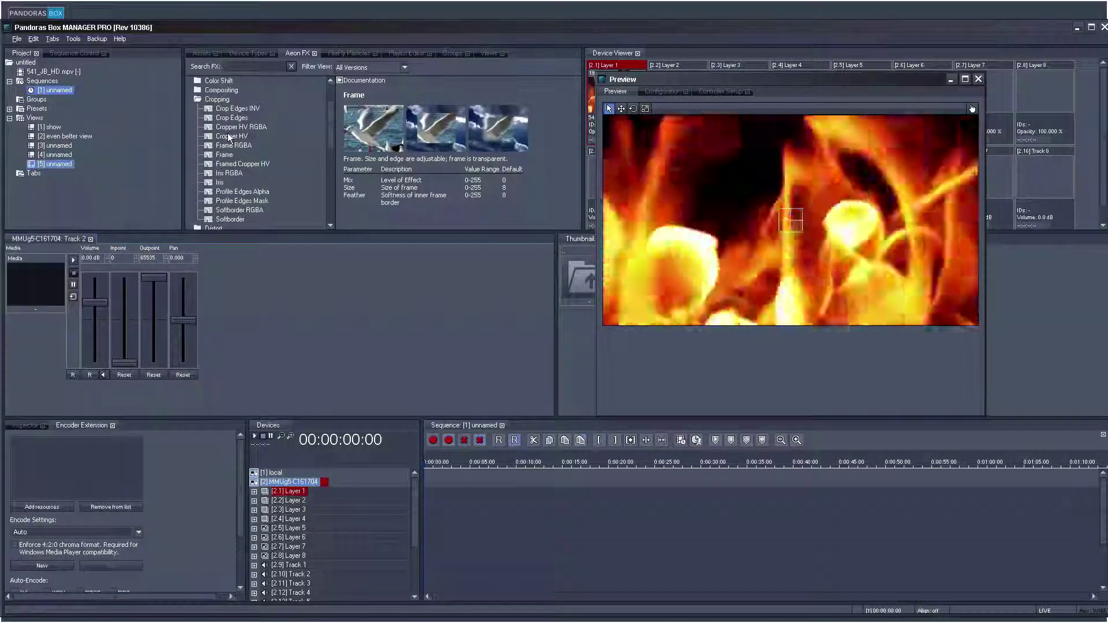
pyautogui.click(721, 215)
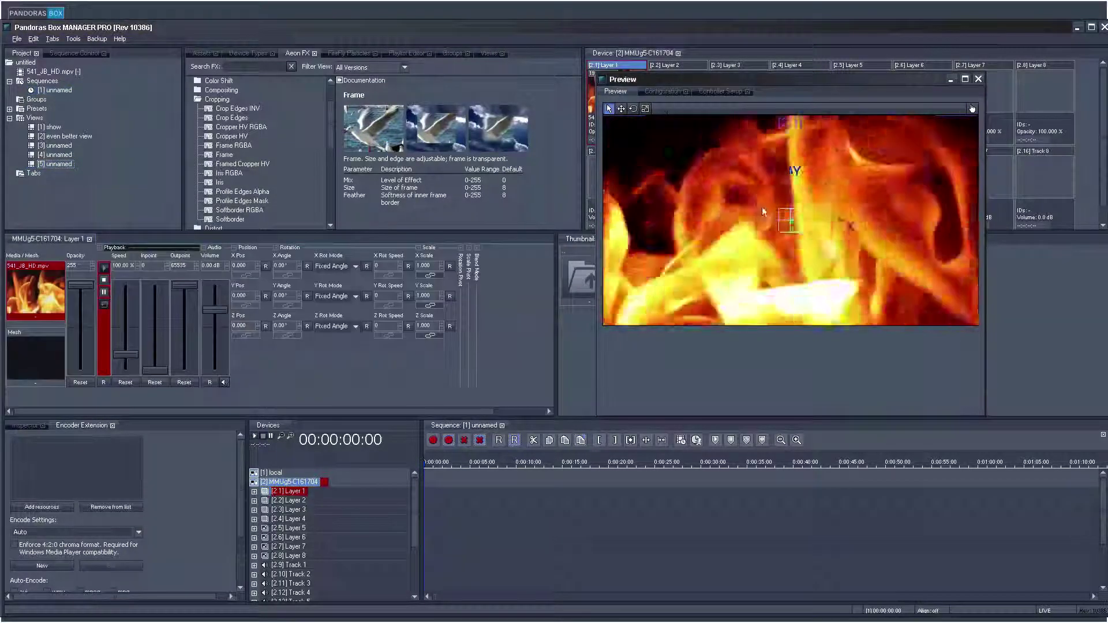